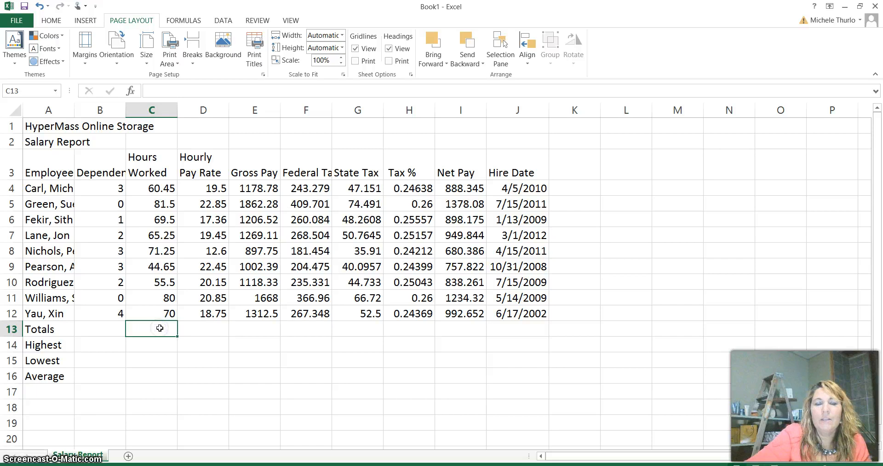
- Total the hours worked in C13 with a SUM of C4:C12
{"action": "left_click", "coordinate": [155, 323]}
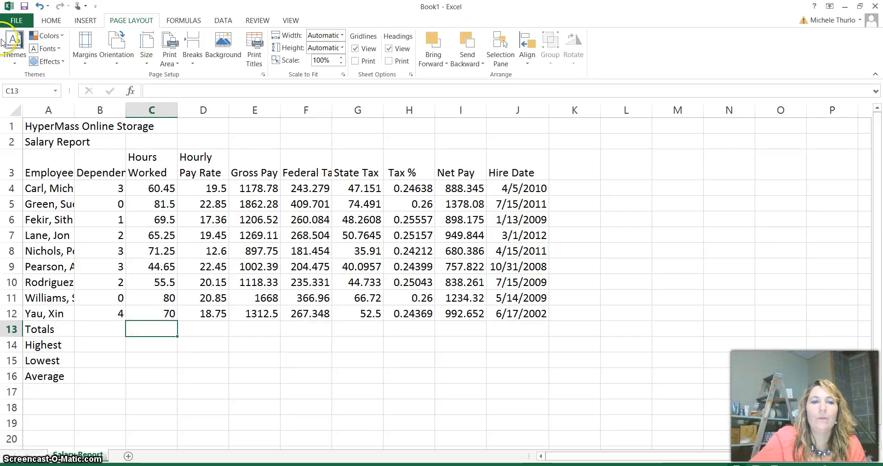
{"action": "left_click", "coordinate": [51, 20]}
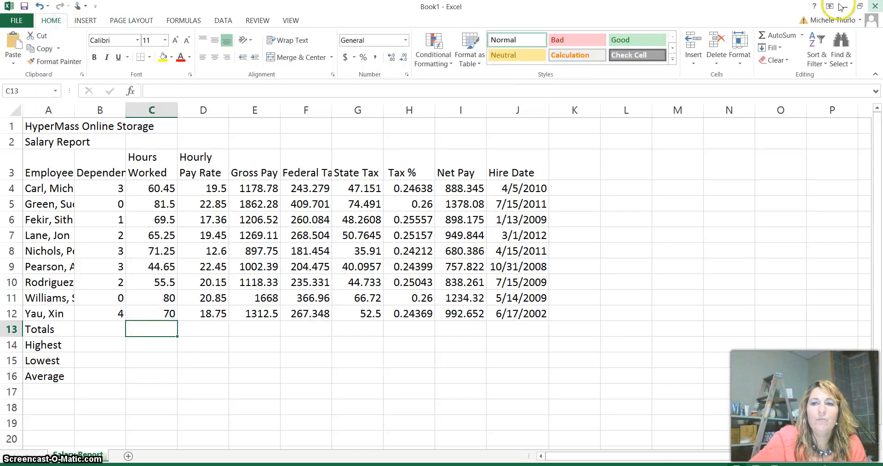
{"action": "left_click", "coordinate": [802, 36]}
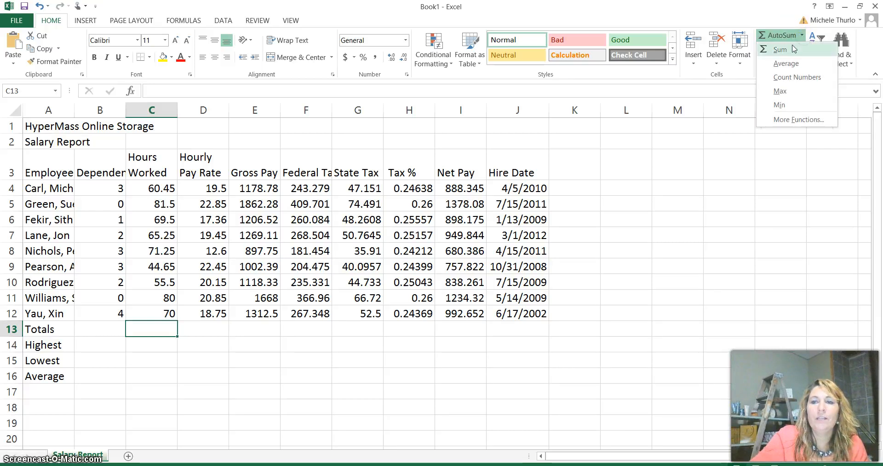
{"action": "left_click", "coordinate": [792, 49]}
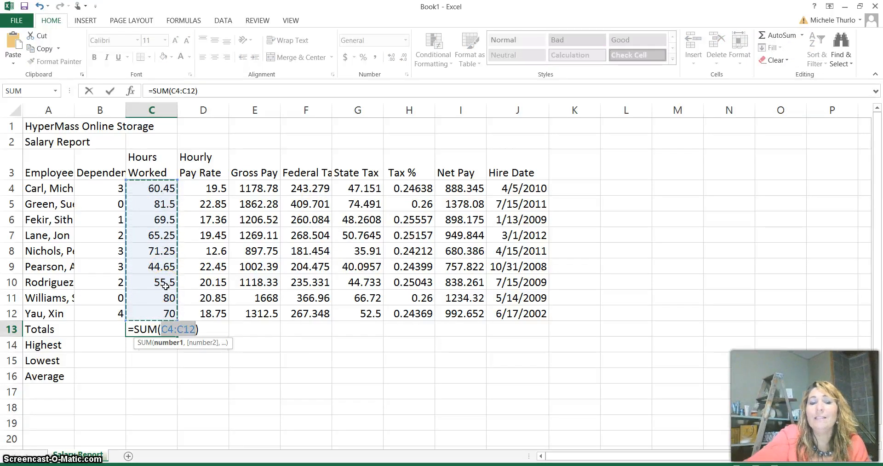
{"action": "left_click_drag", "start_coordinate": [212, 189], "coordinate": [216, 267]}
{"action": "left_click_drag", "start_coordinate": [157, 193], "coordinate": [151, 312]}
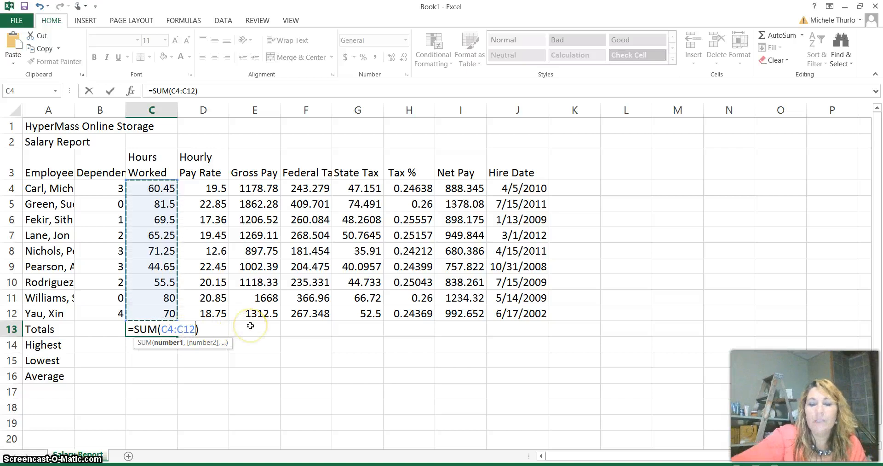
{"action": "key", "text": "Return"}
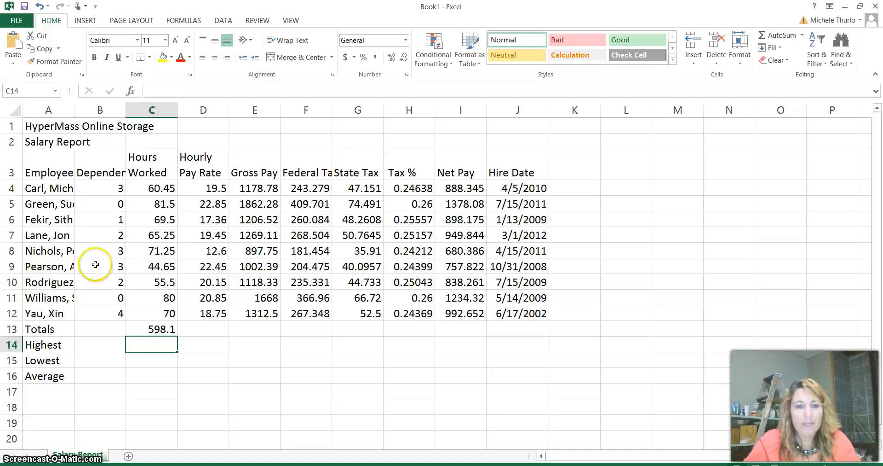
- Total the gross pay values E4:E12 in E13 with the AutoSum Sum function
{"action": "left_click", "coordinate": [216, 331]}
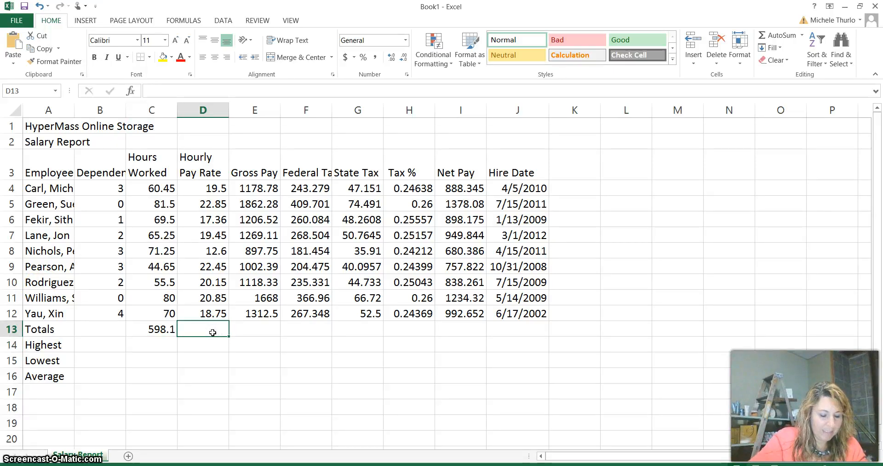
{"action": "left_click", "coordinate": [260, 332]}
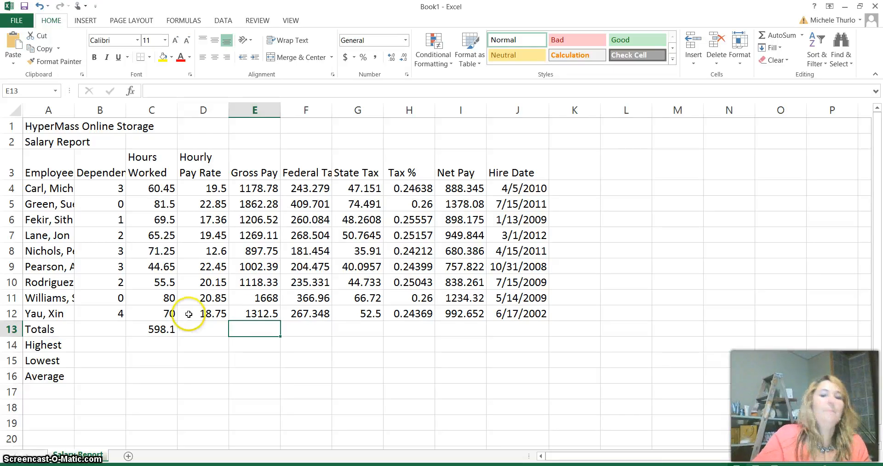
{"action": "left_click_drag", "start_coordinate": [267, 185], "coordinate": [269, 310]}
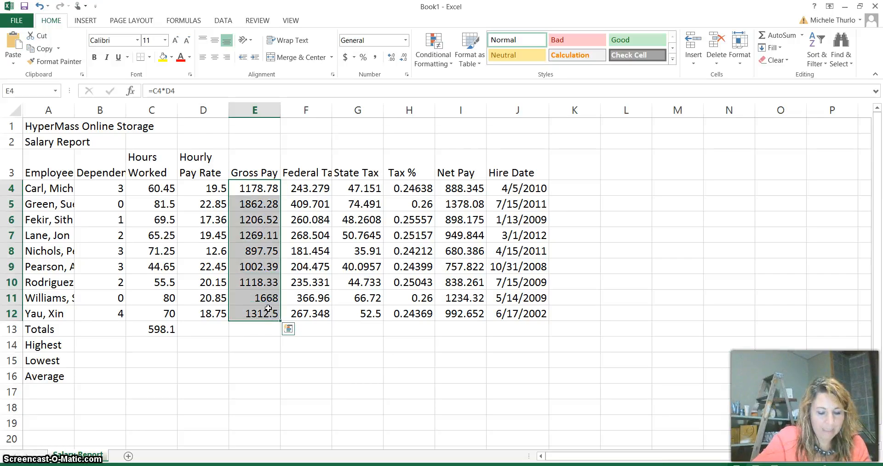
{"action": "left_click", "coordinate": [801, 35]}
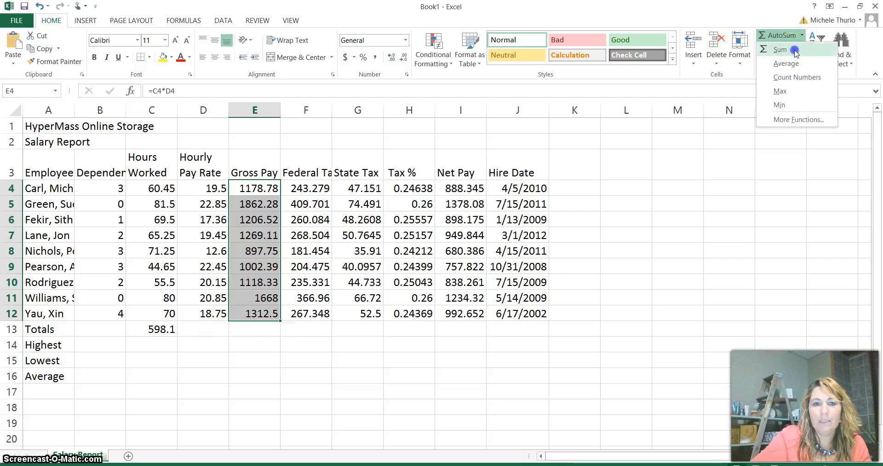
{"action": "left_click", "coordinate": [787, 48]}
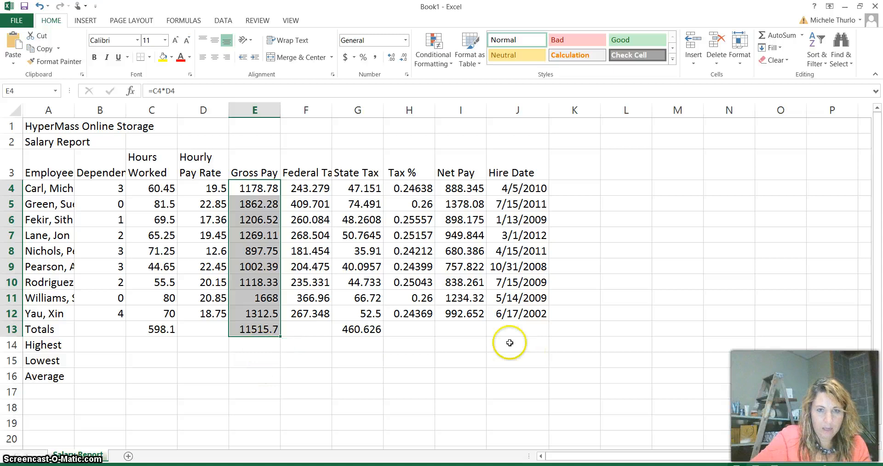
- Check the state tax total and last tax % formulas, and total the federal tax in F13 with a SUM of F4:F12
{"action": "left_click", "coordinate": [371, 329]}
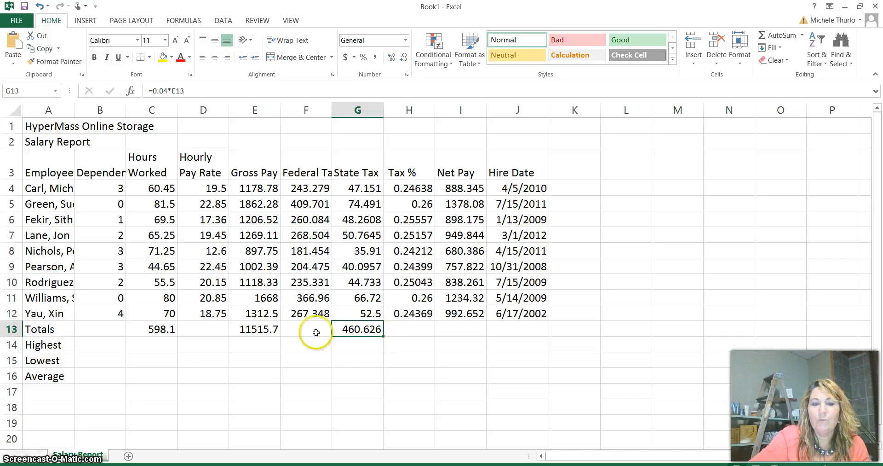
{"action": "left_click", "coordinate": [299, 330]}
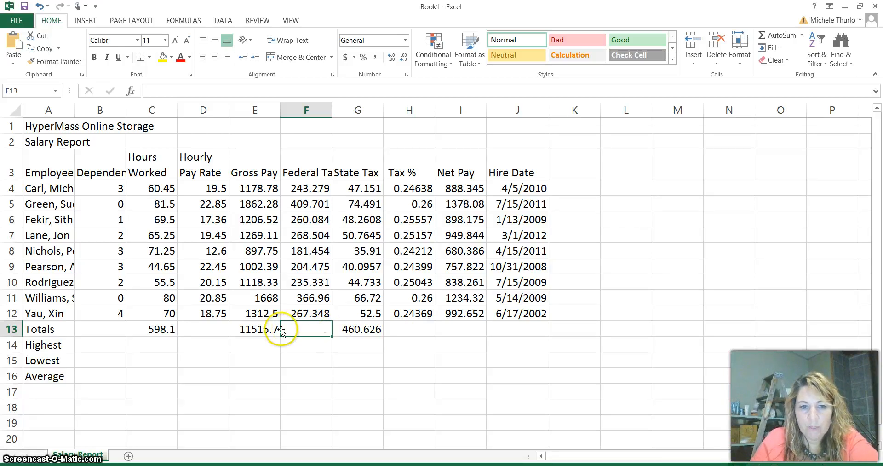
{"action": "left_click", "coordinate": [422, 314]}
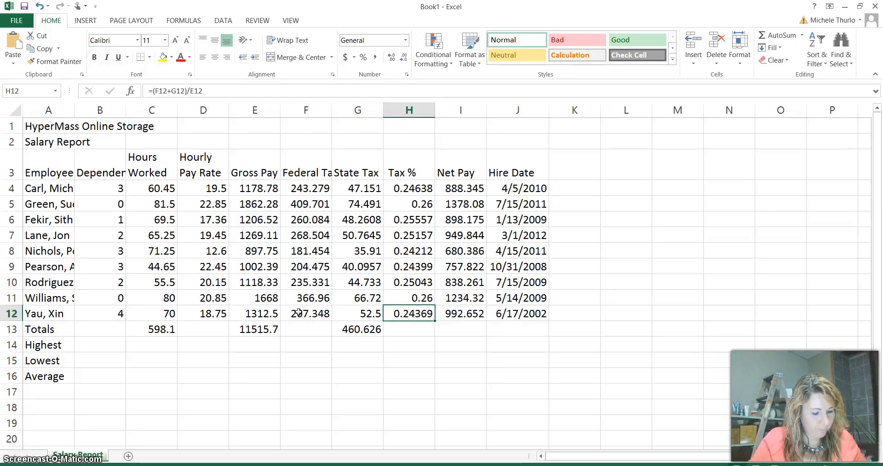
{"action": "left_click", "coordinate": [318, 330]}
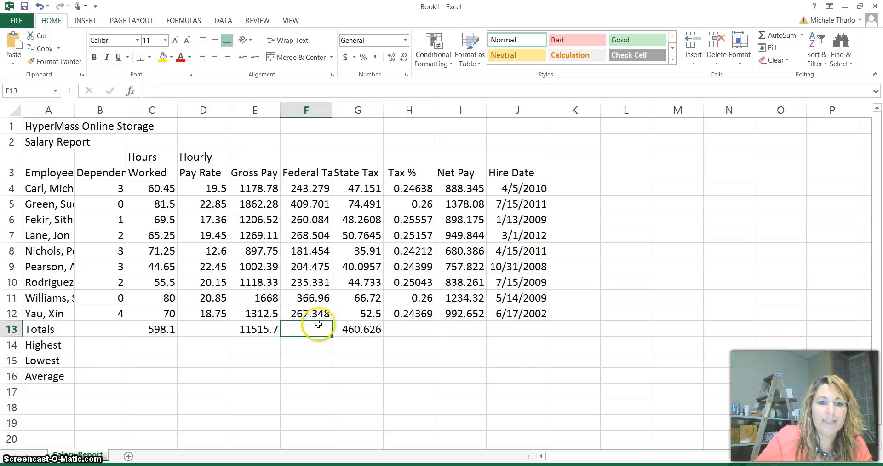
{"action": "left_click", "coordinate": [779, 40]}
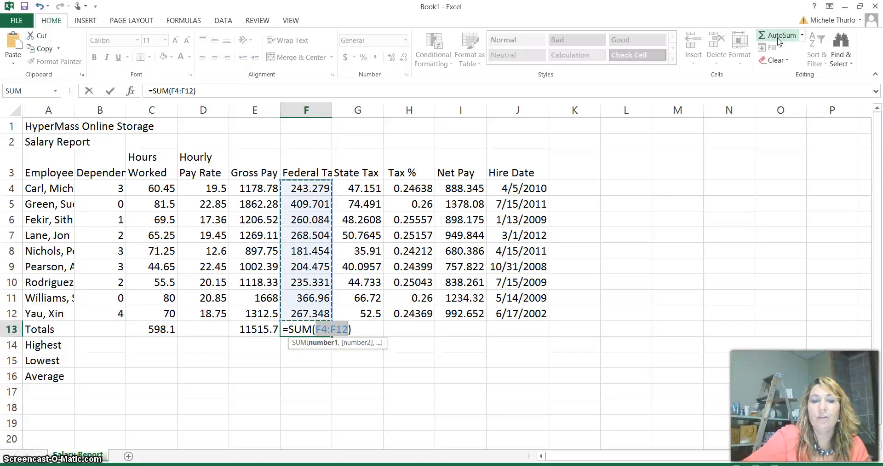
{"action": "key", "text": "Return"}
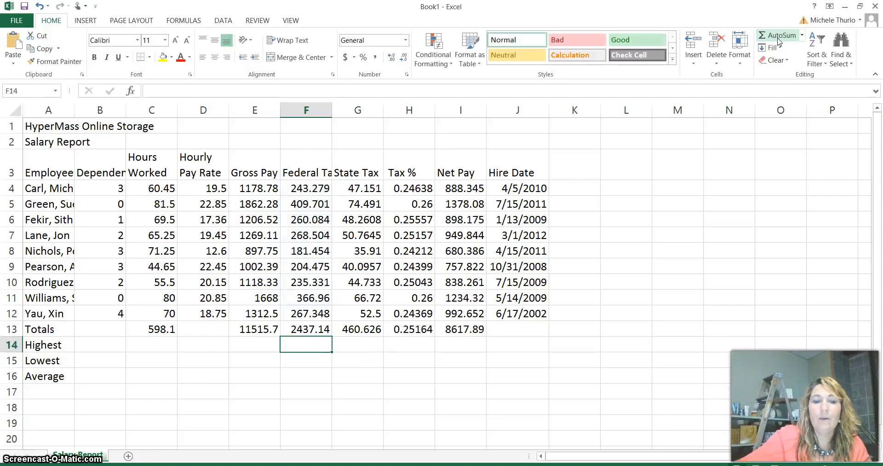
- Clear the automatically filled contents of H13:J13 in the Totals row
{"action": "left_click", "coordinate": [419, 332]}
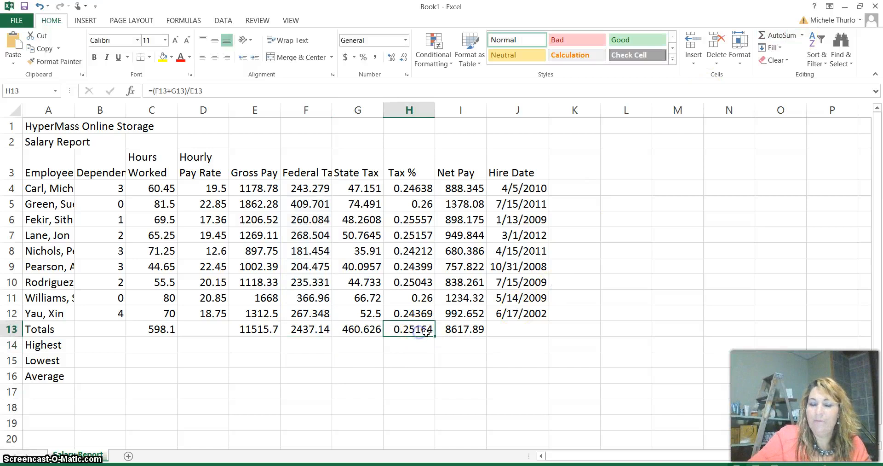
{"action": "left_click_drag", "start_coordinate": [531, 331], "coordinate": [410, 330]}
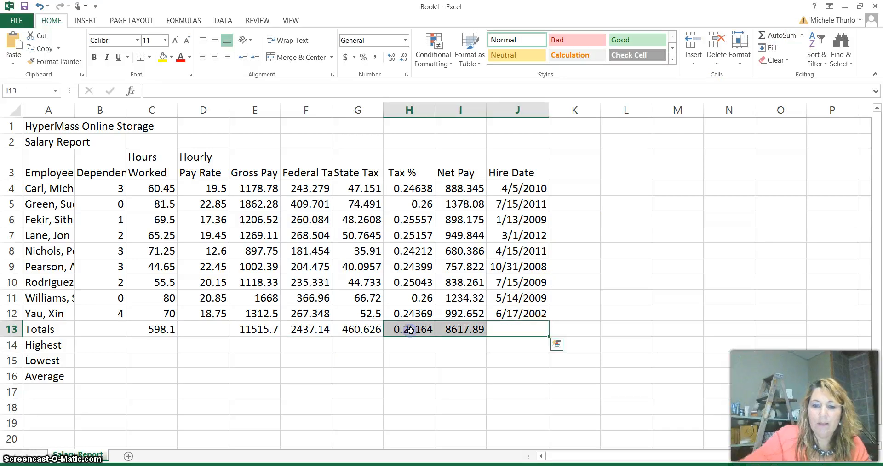
{"action": "key", "text": "Delete"}
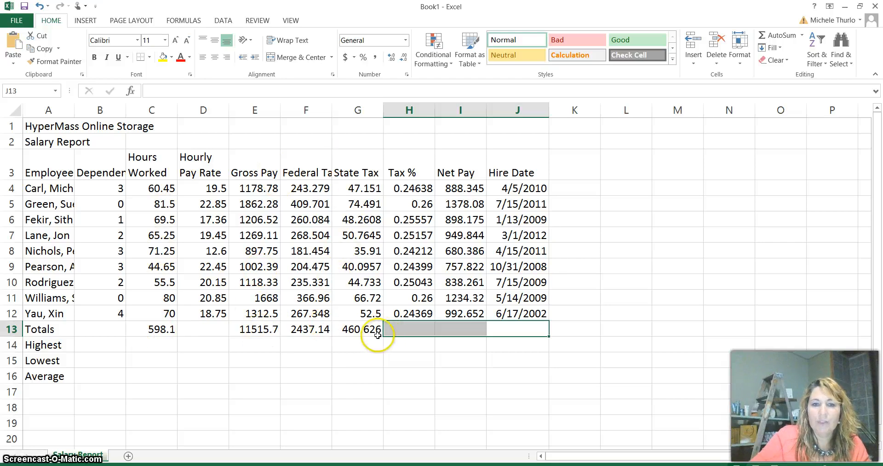
- Review the tax % formula =(F12+G12)/E12 in H12 and fill it down into H13 of the Totals row
{"action": "left_click", "coordinate": [405, 329]}
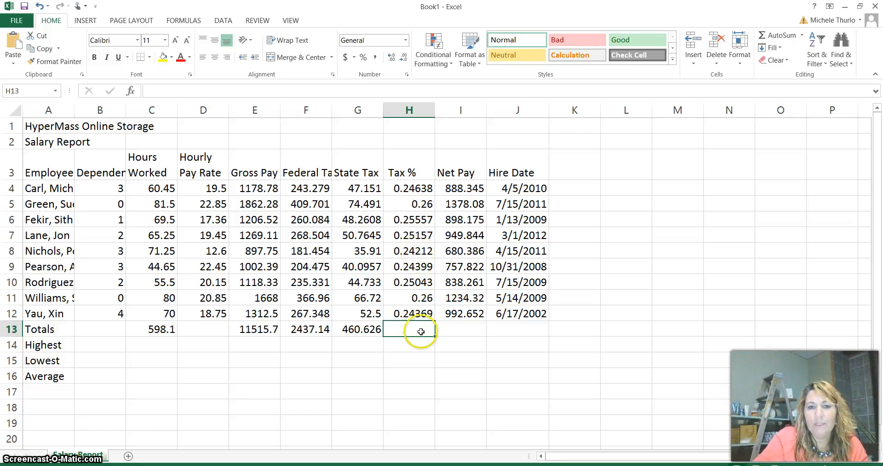
{"action": "left_click", "coordinate": [424, 310]}
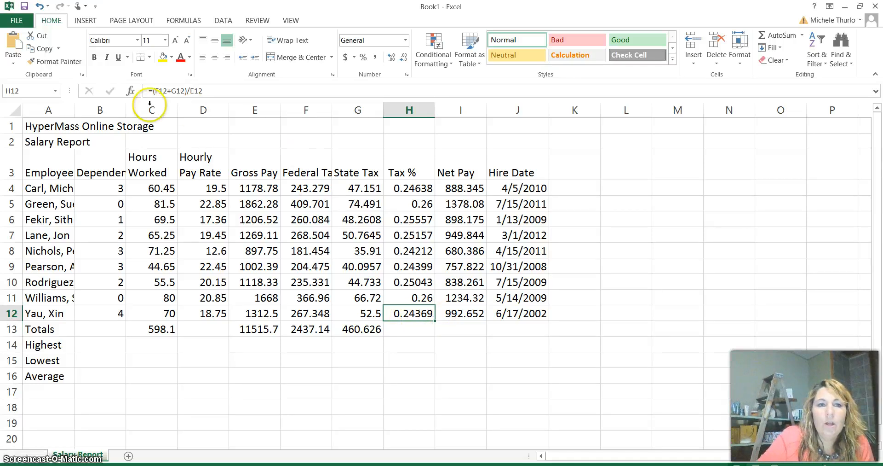
{"action": "double_click", "coordinate": [423, 313]}
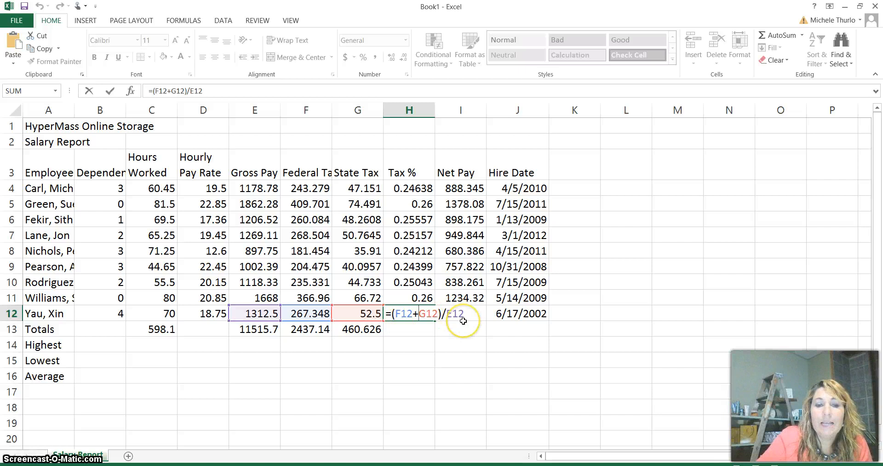
{"action": "key", "text": "Return"}
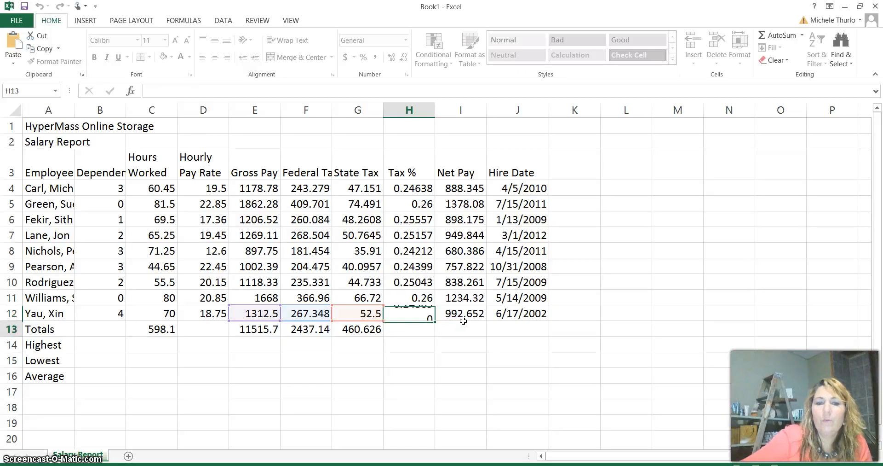
{"action": "left_click", "coordinate": [414, 315]}
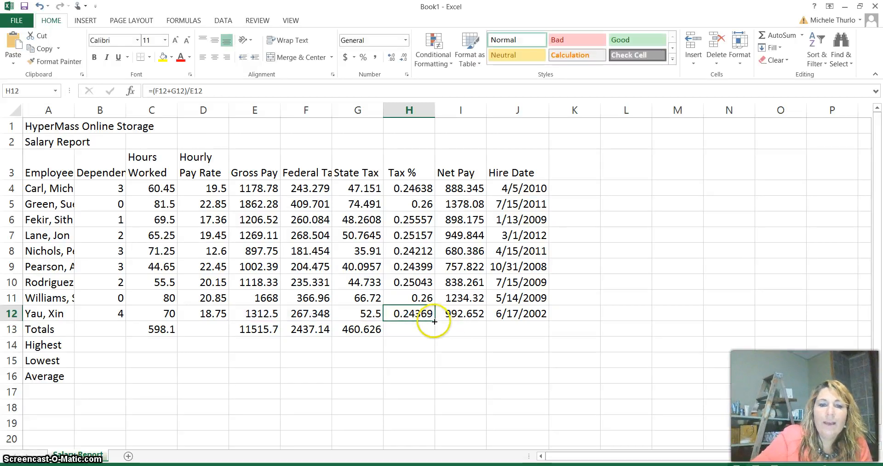
{"action": "left_click_drag", "start_coordinate": [435, 321], "coordinate": [432, 335]}
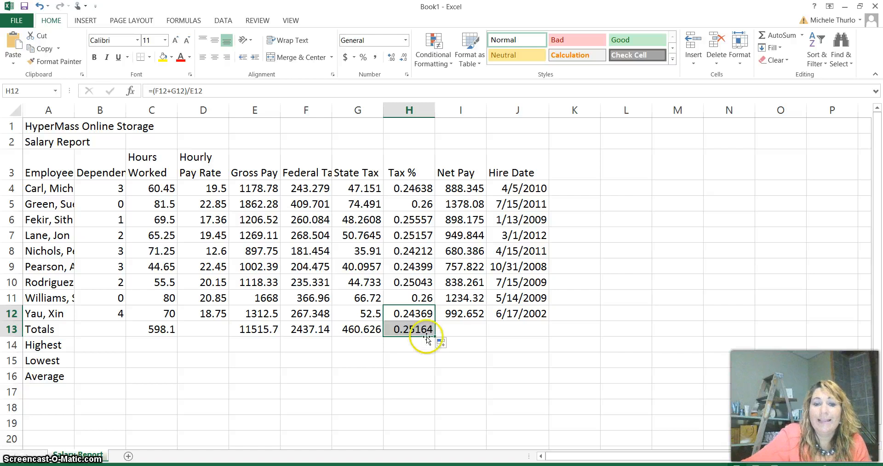
- Total the net pay in I13 with a SUM of I4:I12
{"action": "left_click", "coordinate": [478, 327]}
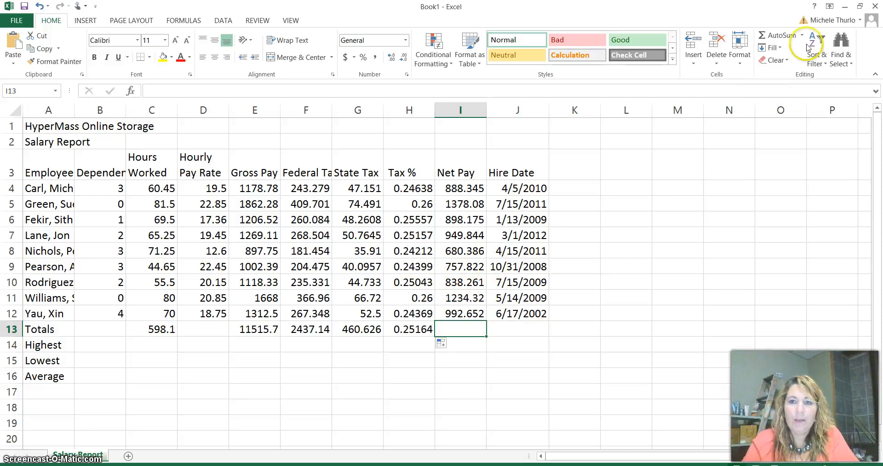
{"action": "left_click", "coordinate": [785, 37]}
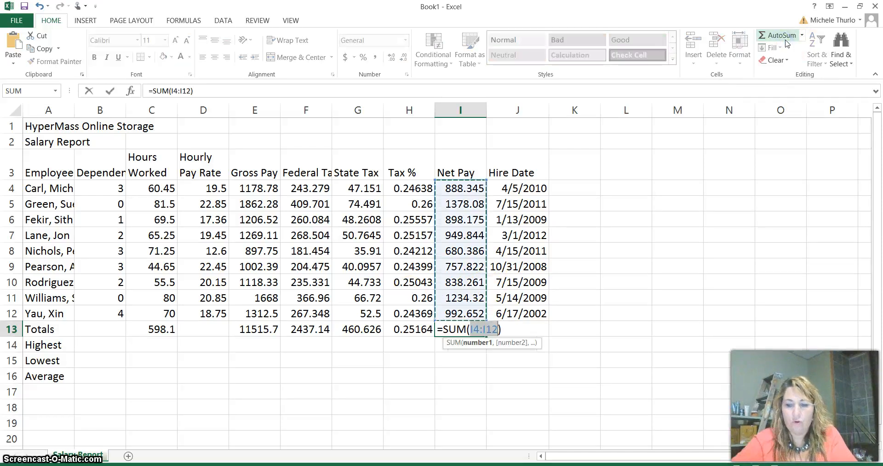
{"action": "key", "text": "Return"}
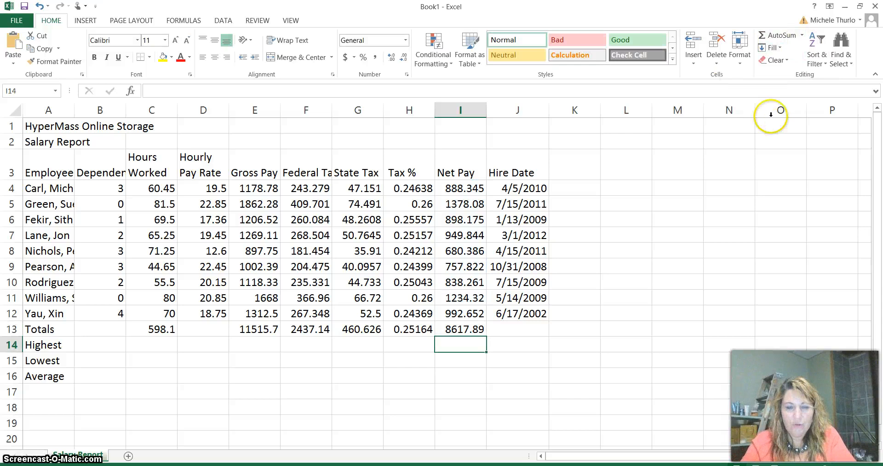
{"action": "left_click", "coordinate": [522, 331]}
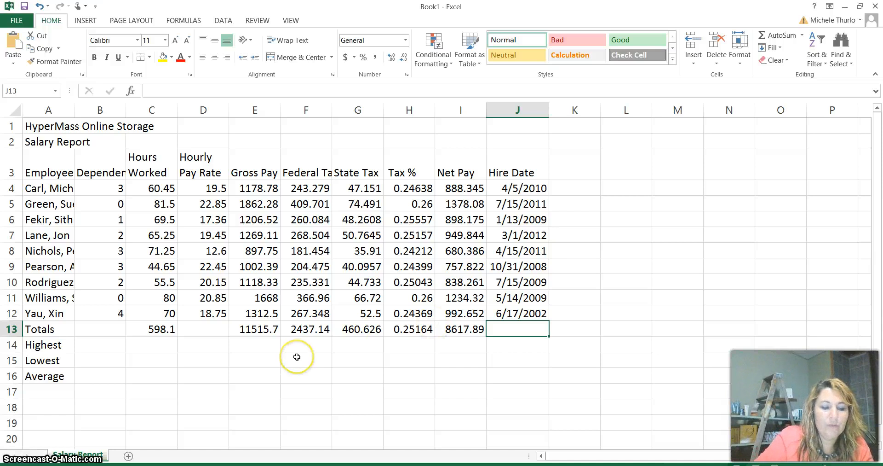
{"action": "left_click", "coordinate": [802, 35]}
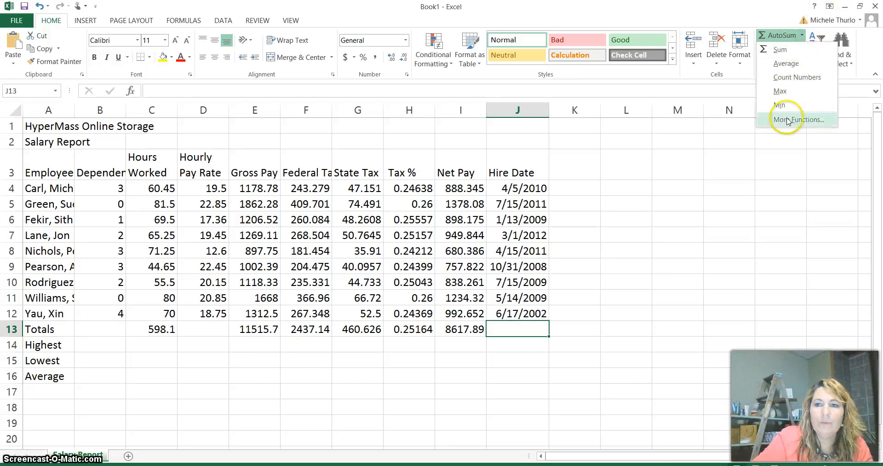
{"action": "left_click", "coordinate": [704, 177]}
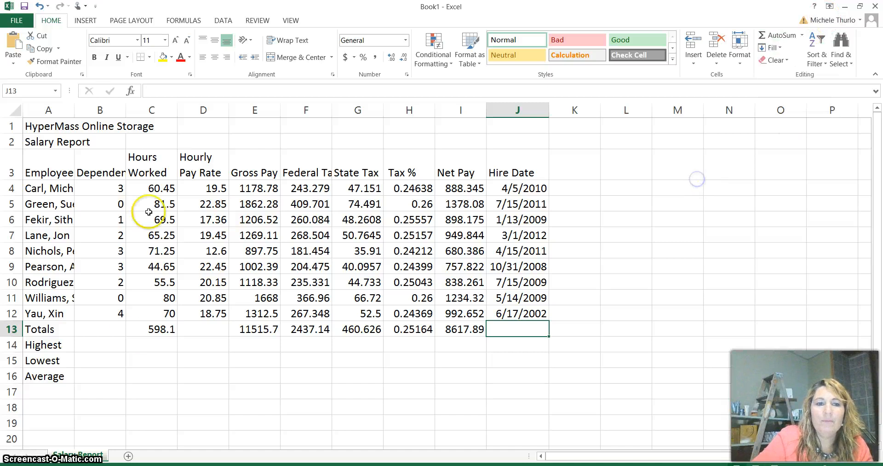
- Start inserting a function in the Highest cell C14 for hours worked and look through the available function categories
{"action": "left_click", "coordinate": [148, 349]}
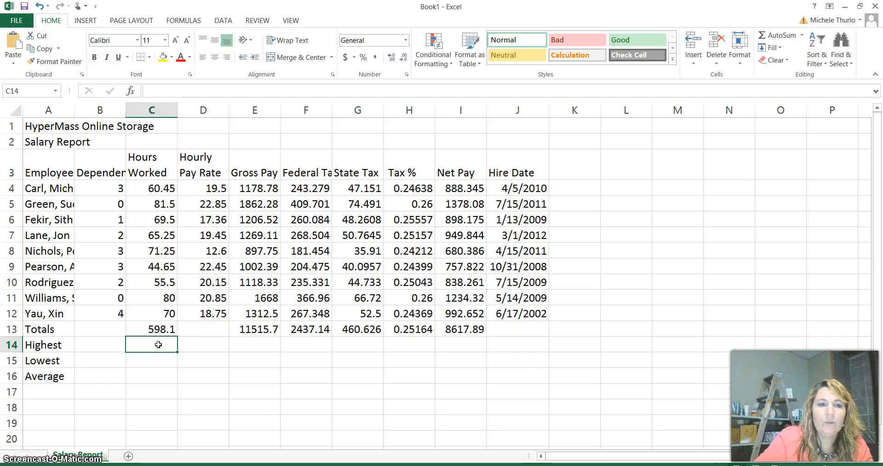
{"action": "left_click", "coordinate": [160, 347]}
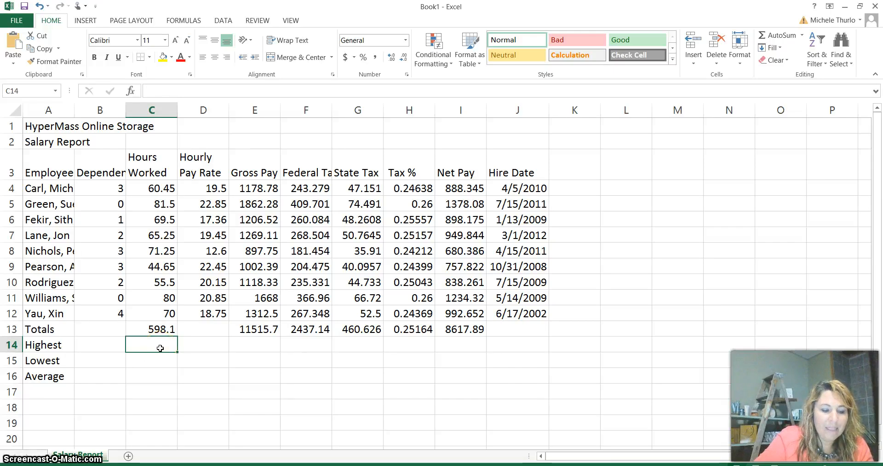
{"action": "left_click", "coordinate": [132, 92]}
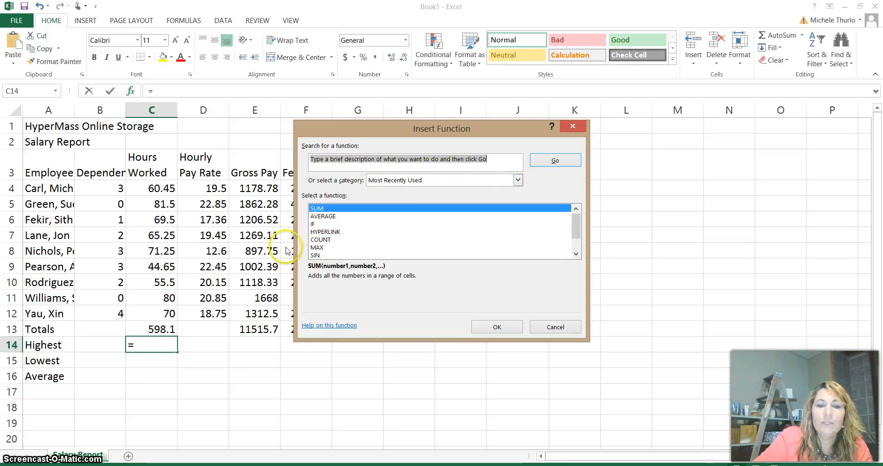
{"action": "left_click", "coordinate": [318, 249]}
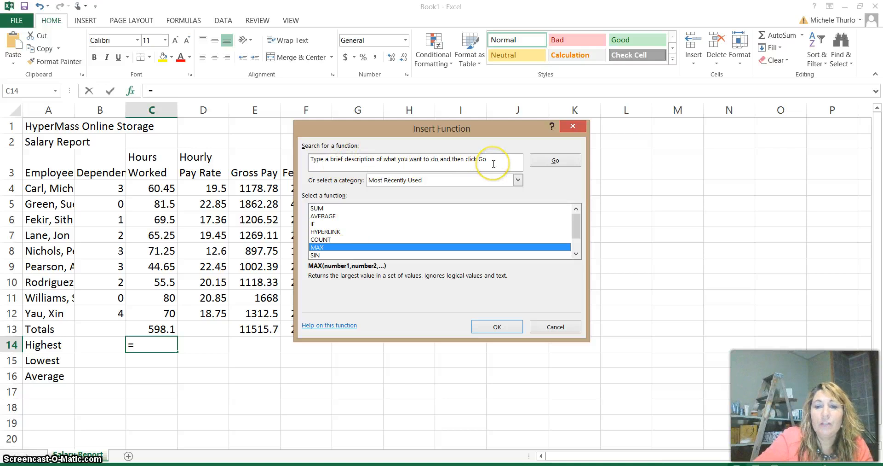
{"action": "left_click", "coordinate": [518, 180]}
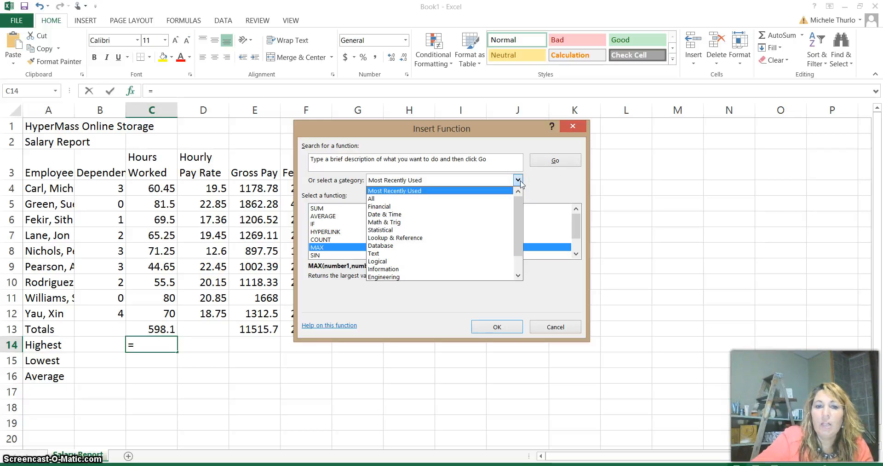
{"action": "left_click", "coordinate": [563, 182]}
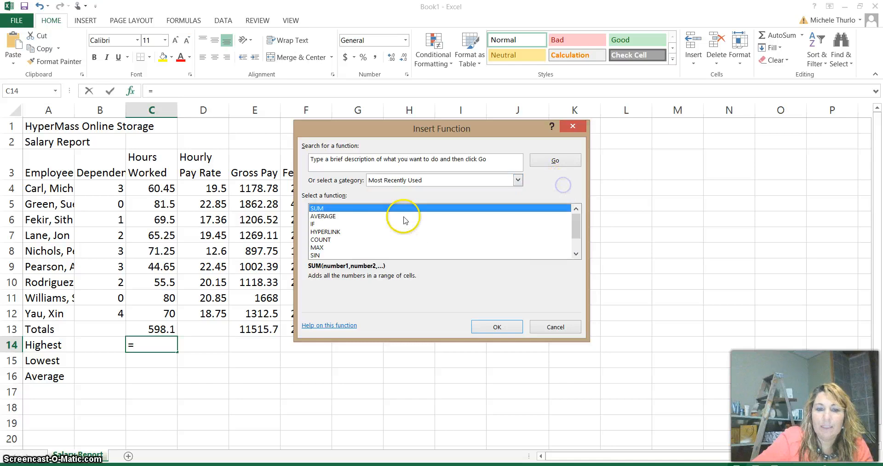
- Search the function list for "highest" and check the RANK.EQ suggestion
{"action": "left_click", "coordinate": [322, 247]}
{"action": "left_click", "coordinate": [363, 163]}
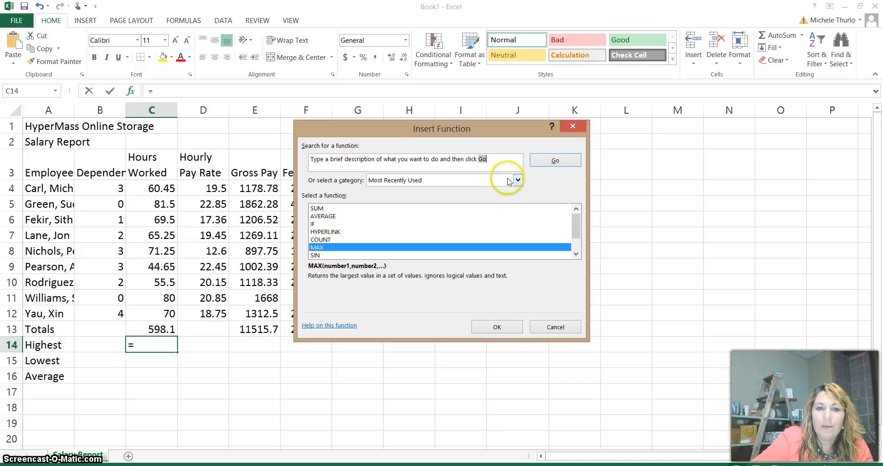
{"action": "left_click_drag", "start_coordinate": [502, 163], "coordinate": [248, 164]}
{"action": "left_click", "coordinate": [391, 156]}
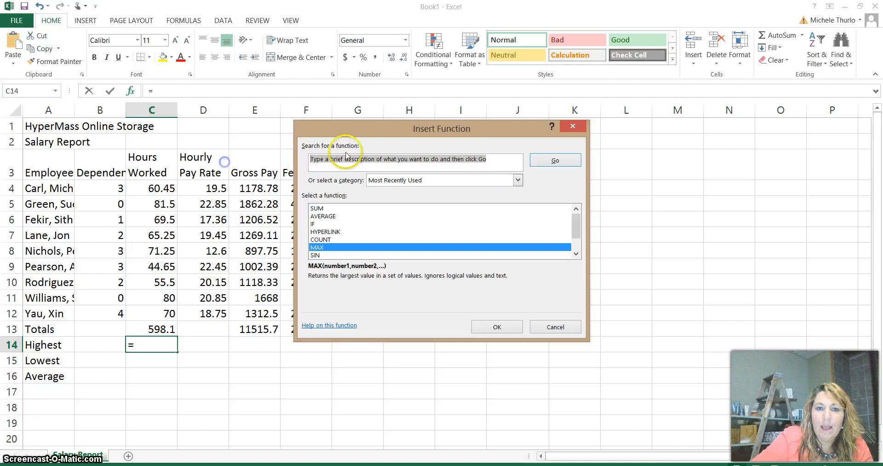
{"action": "key", "text": "Delete"}
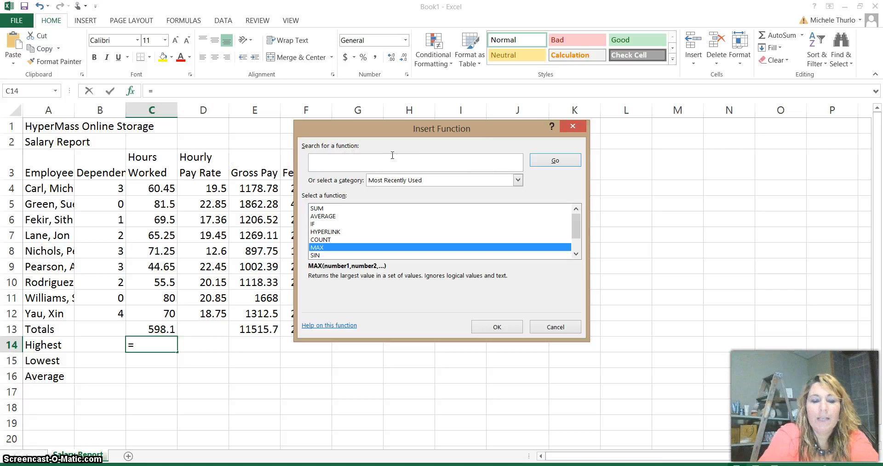
{"action": "type", "text": "highest"}
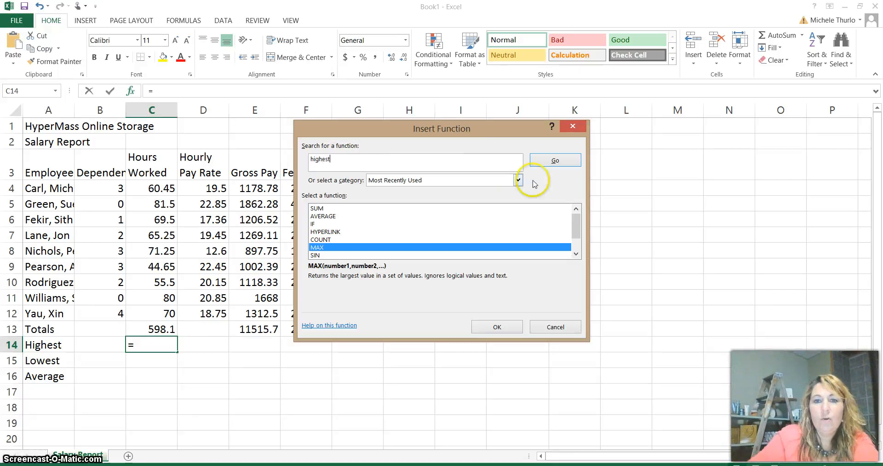
{"action": "left_click", "coordinate": [565, 160]}
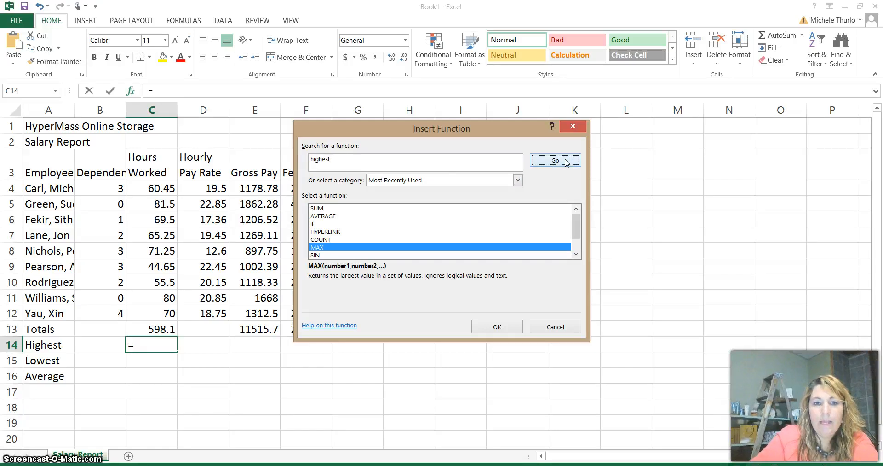
{"action": "left_click", "coordinate": [565, 161]}
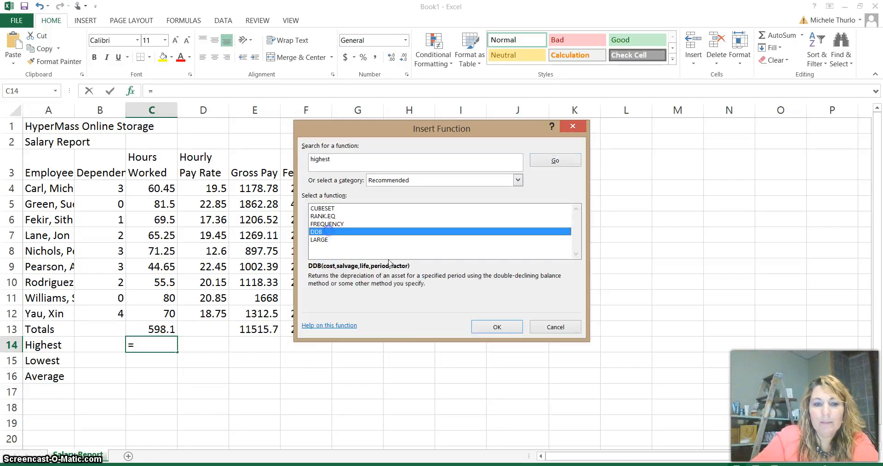
{"action": "left_click", "coordinate": [340, 215]}
{"action": "left_click", "coordinate": [356, 166]}
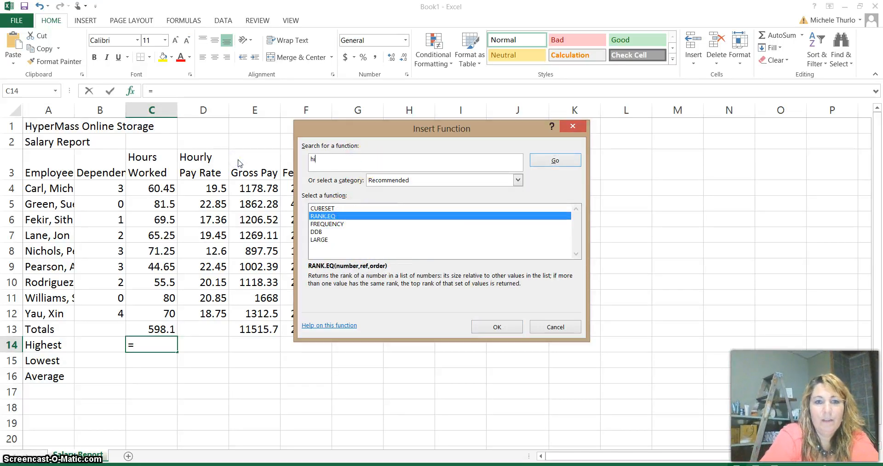
{"action": "type", "text": "highest"}
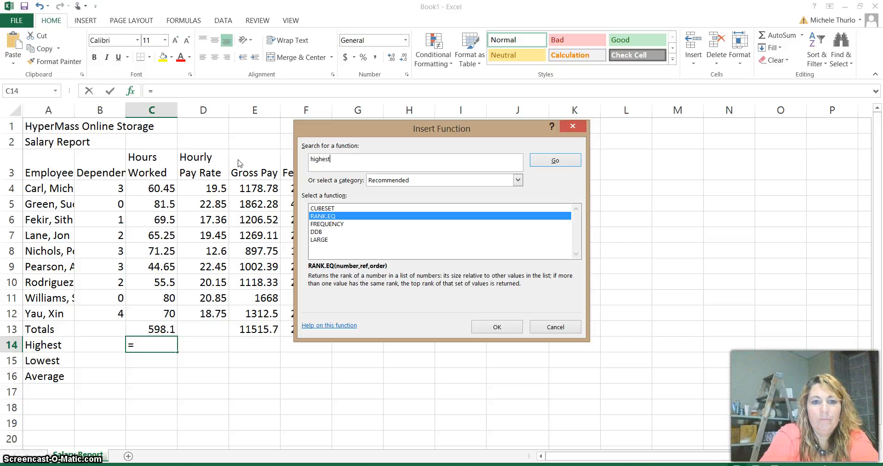
{"action": "key", "text": "Return"}
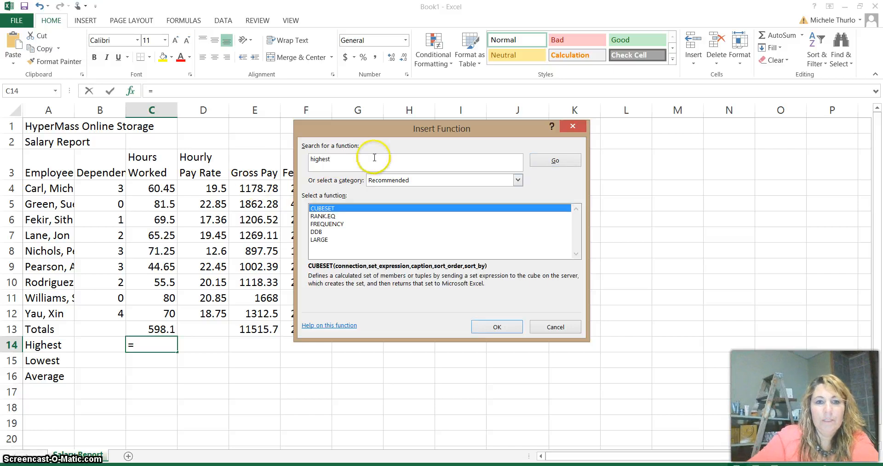
- Search the function list for "maximum" and choose the MAX function for C14
{"action": "left_click_drag", "start_coordinate": [369, 157], "coordinate": [177, 154]}
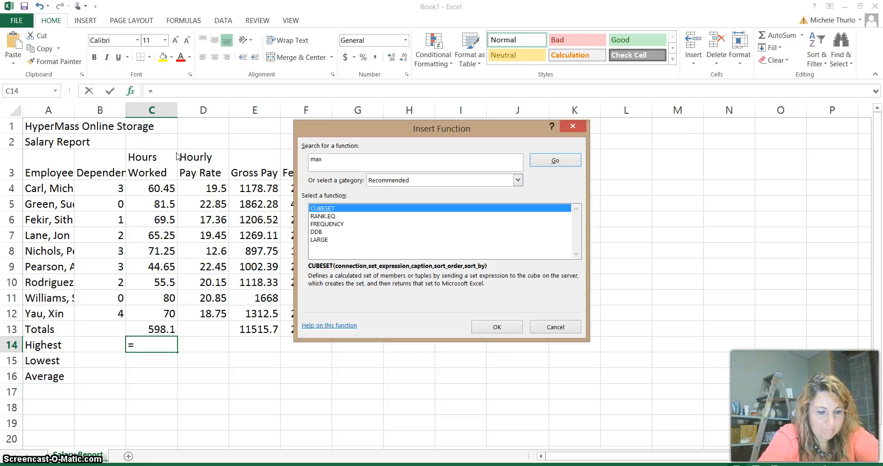
{"action": "type", "text": "maximum"}
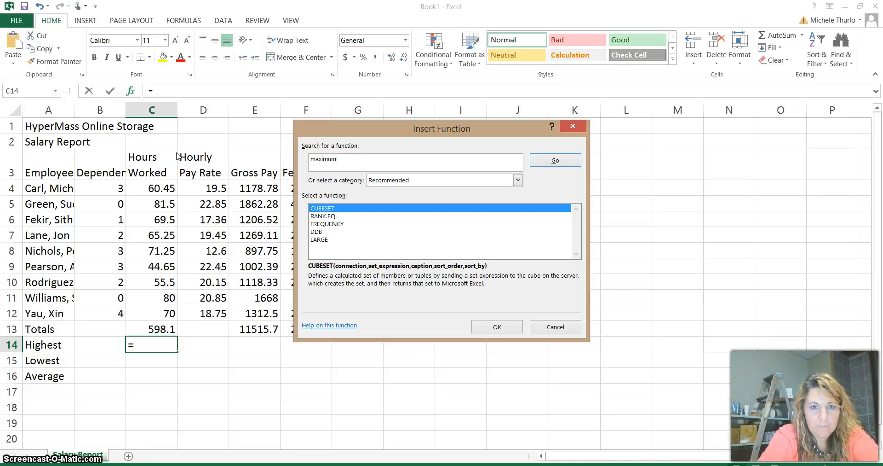
{"action": "key", "text": "Return"}
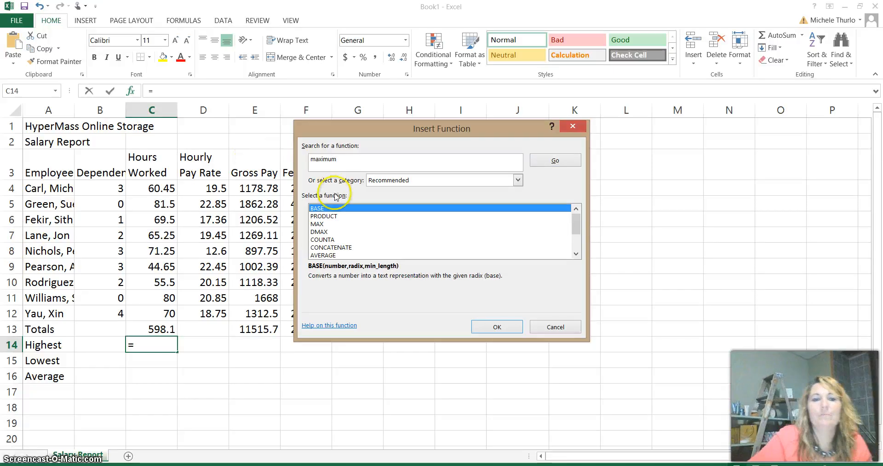
{"action": "left_click", "coordinate": [318, 224]}
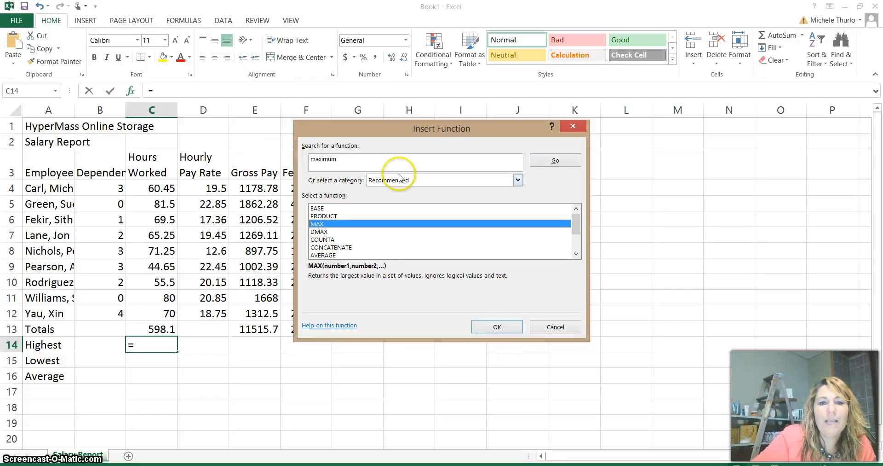
{"action": "left_click", "coordinate": [497, 326]}
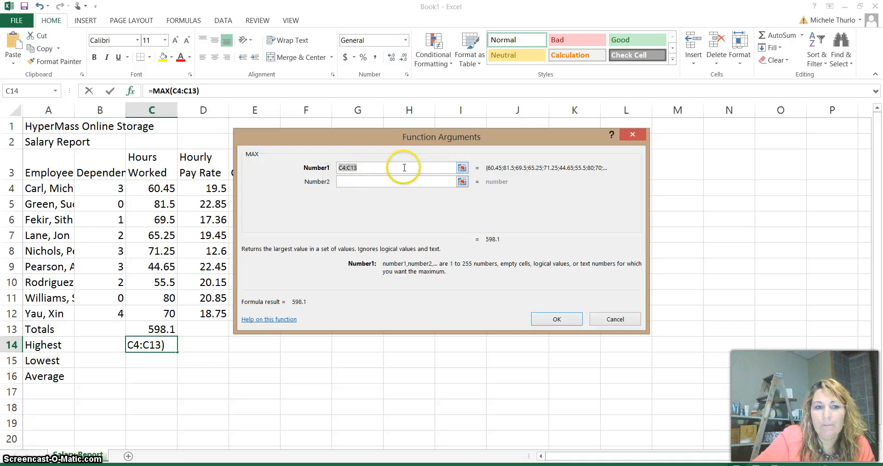
- Set the MAX range in C14 to the hours worked in C4:C12, leaving out the total, and insert the formula
{"action": "left_click", "coordinate": [464, 168]}
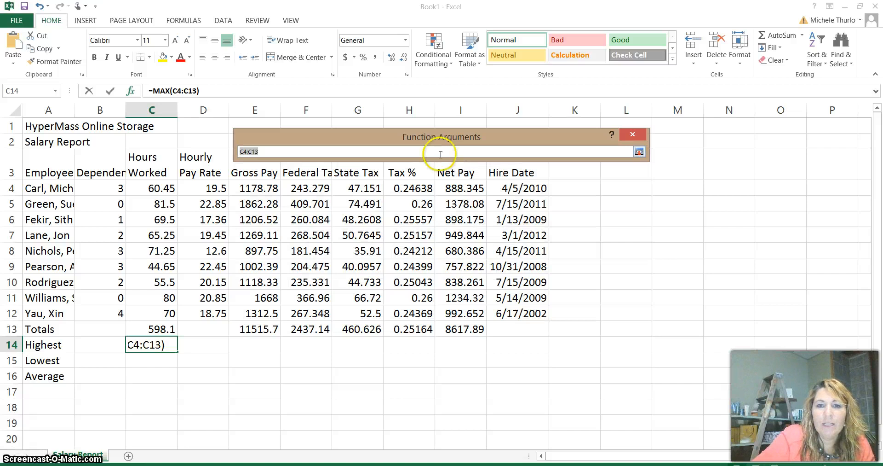
{"action": "left_click_drag", "start_coordinate": [166, 189], "coordinate": [151, 310]}
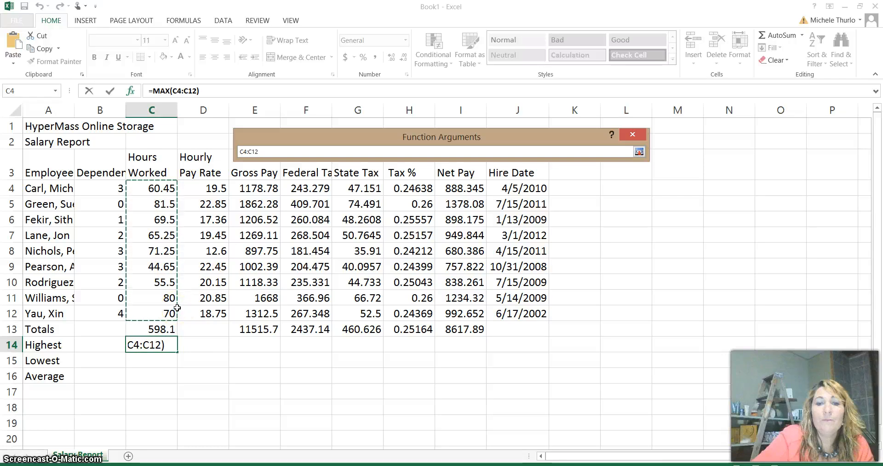
{"action": "left_click", "coordinate": [639, 151]}
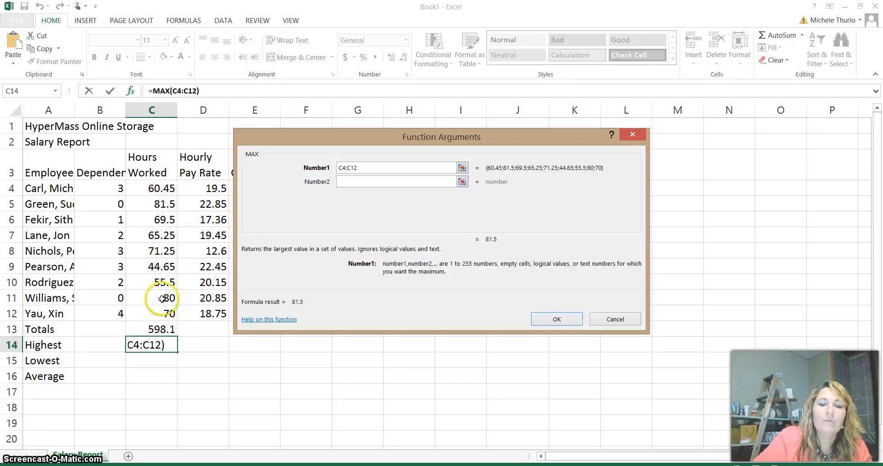
{"action": "left_click", "coordinate": [557, 318]}
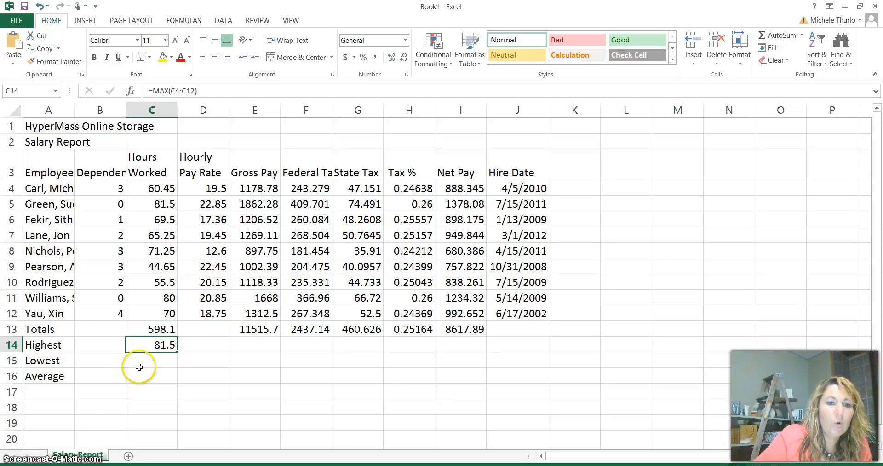
- Find the lowest hours worked in C15 with the AutoSum Min function over C4:C12
{"action": "left_click", "coordinate": [162, 357]}
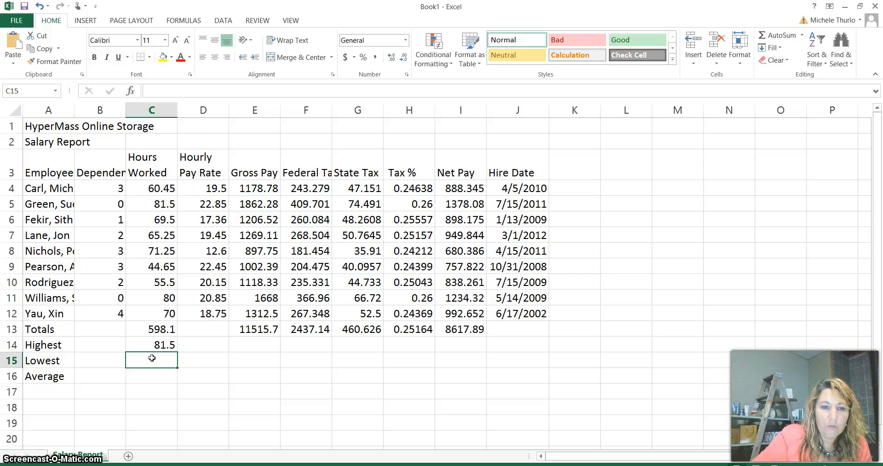
{"action": "left_click", "coordinate": [803, 37]}
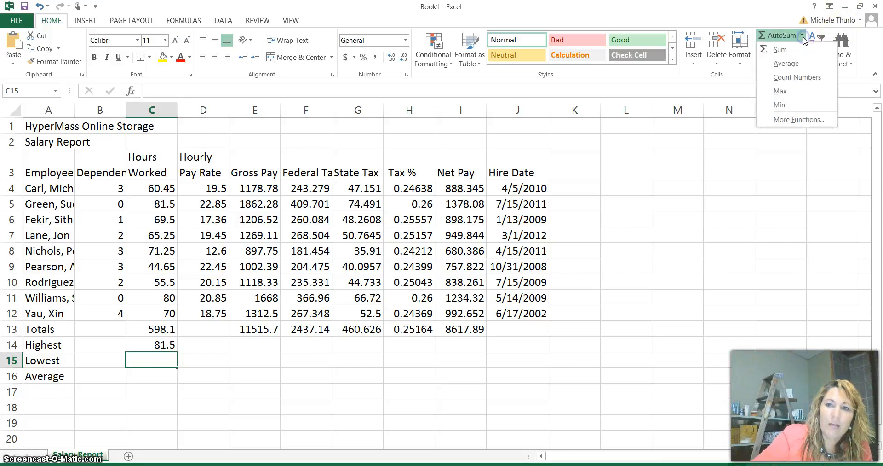
{"action": "left_click", "coordinate": [798, 108]}
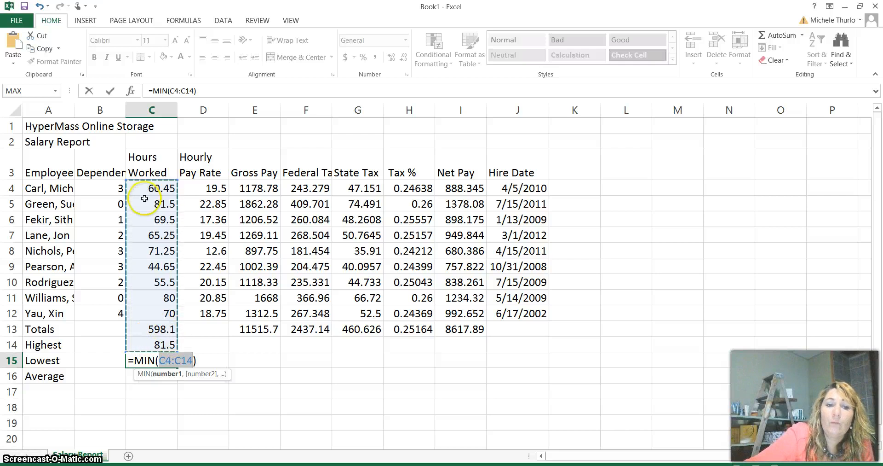
{"action": "left_click_drag", "start_coordinate": [149, 189], "coordinate": [150, 311]}
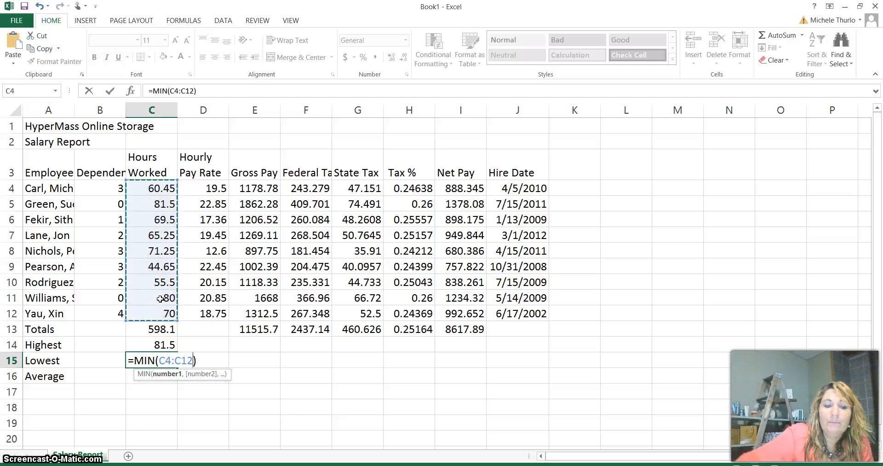
{"action": "key", "text": "Return"}
- Calculate the average hours worked in C16 with the AVERAGE function over C4:C12
{"action": "left_click", "coordinate": [131, 380]}
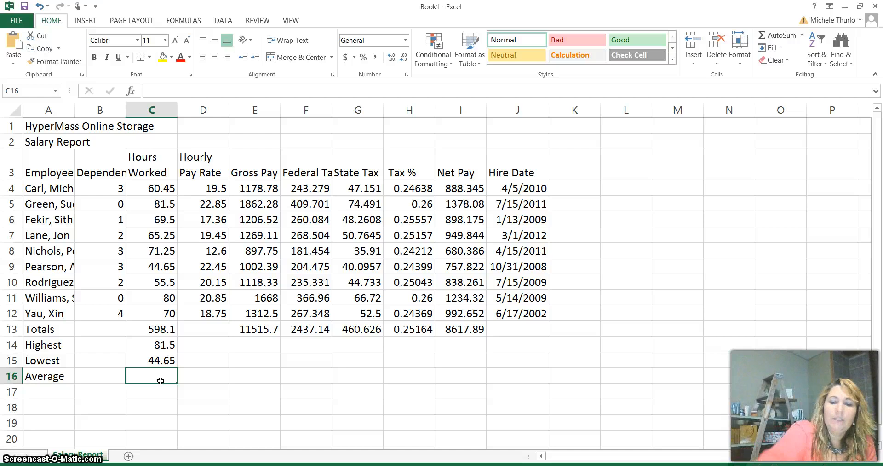
{"action": "type", "text": "="}
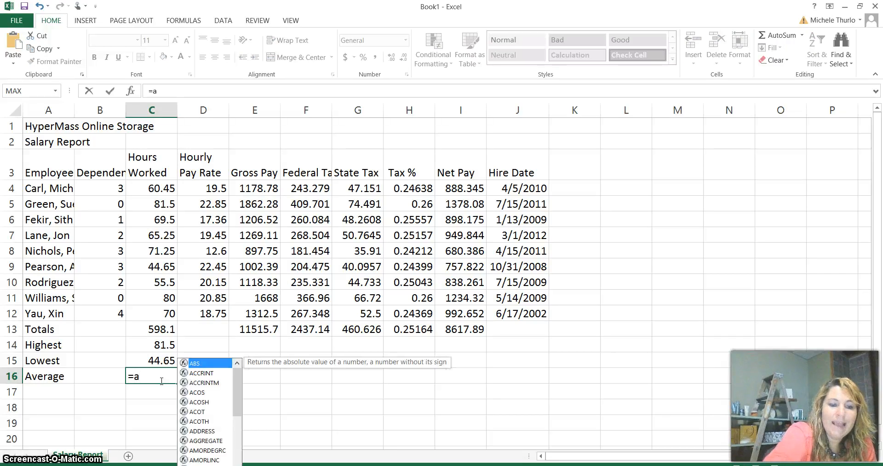
{"action": "type", "text": "av"}
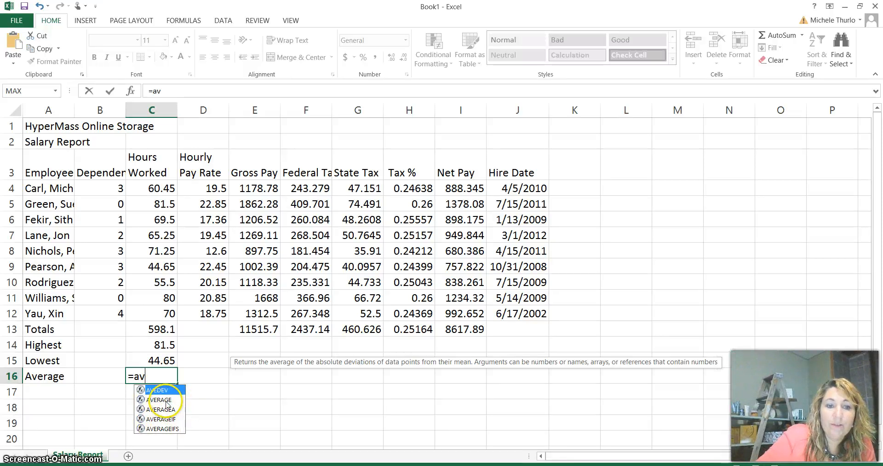
{"action": "left_click", "coordinate": [166, 401]}
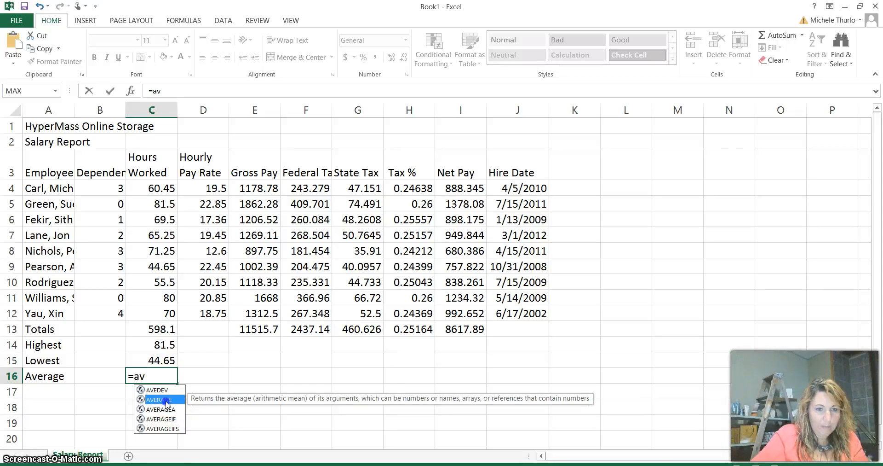
{"action": "double_click", "coordinate": [166, 400]}
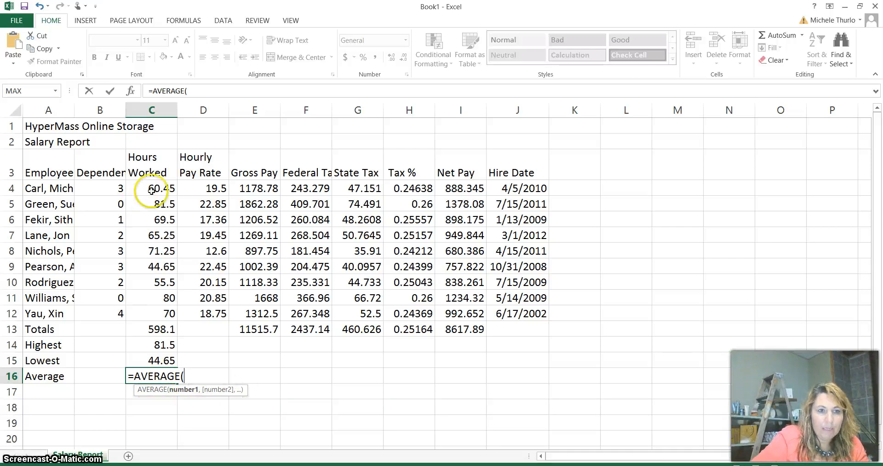
{"action": "type", "text": "c4:"}
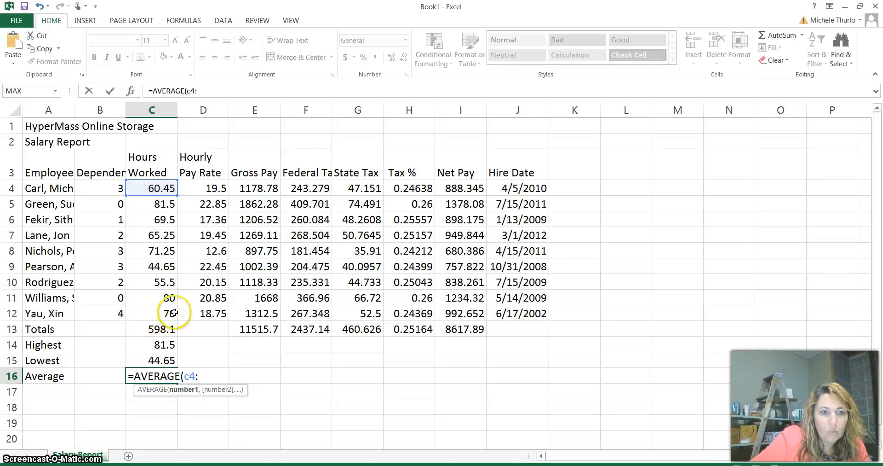
{"action": "type", "text": "c"}
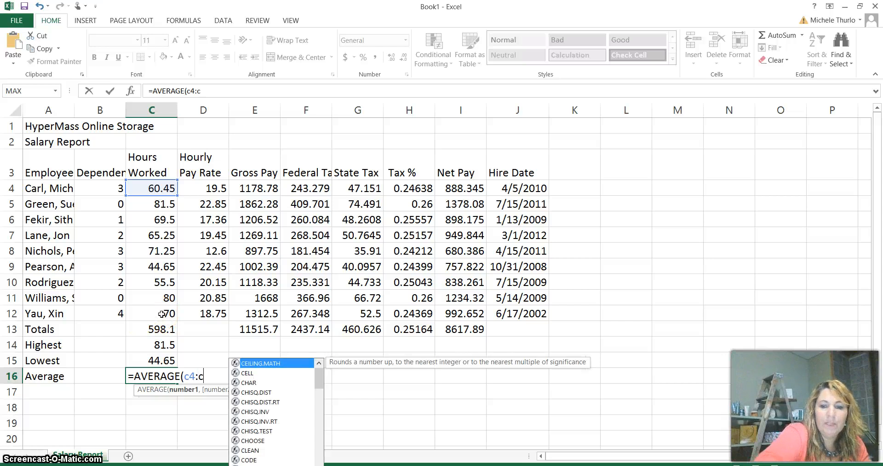
{"action": "type", "text": "12"}
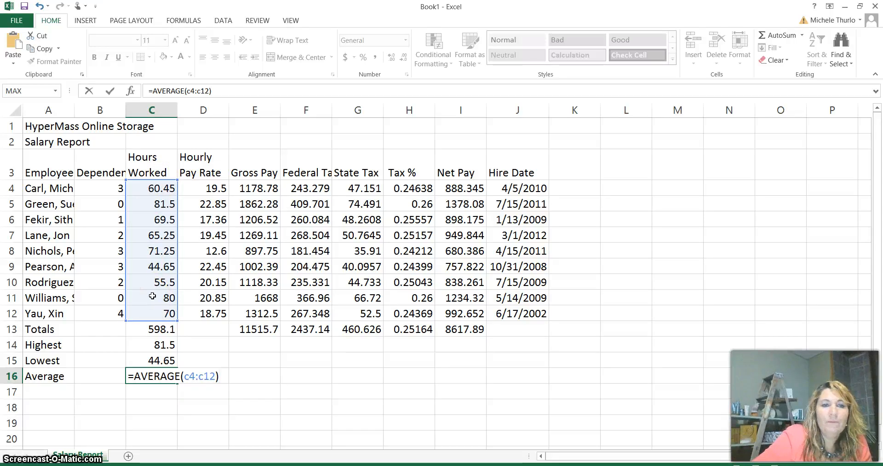
{"action": "key", "text": "Return"}
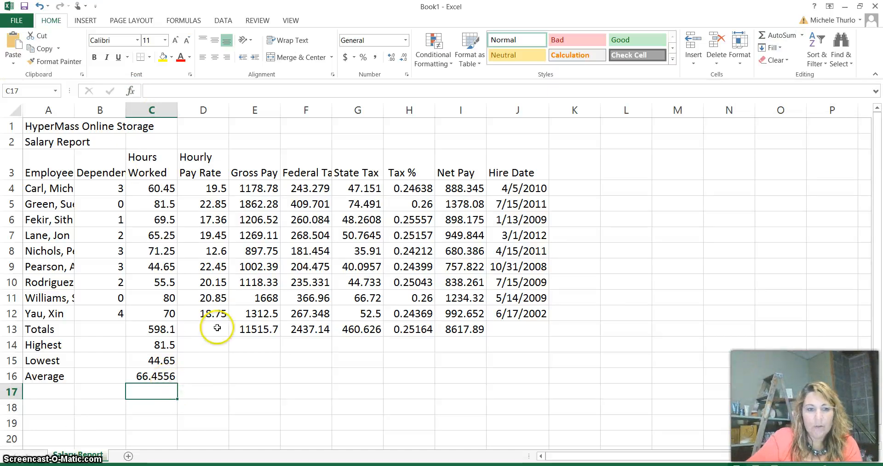
- Fill the Highest, Lowest and Average formulas from C14:C16 across through column I
{"action": "left_click", "coordinate": [160, 346]}
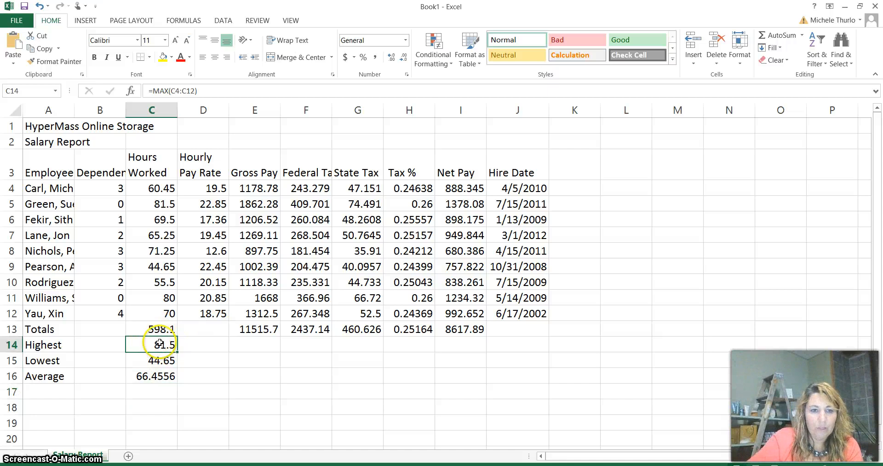
{"action": "left_click", "coordinate": [158, 375], "text": "shift"}
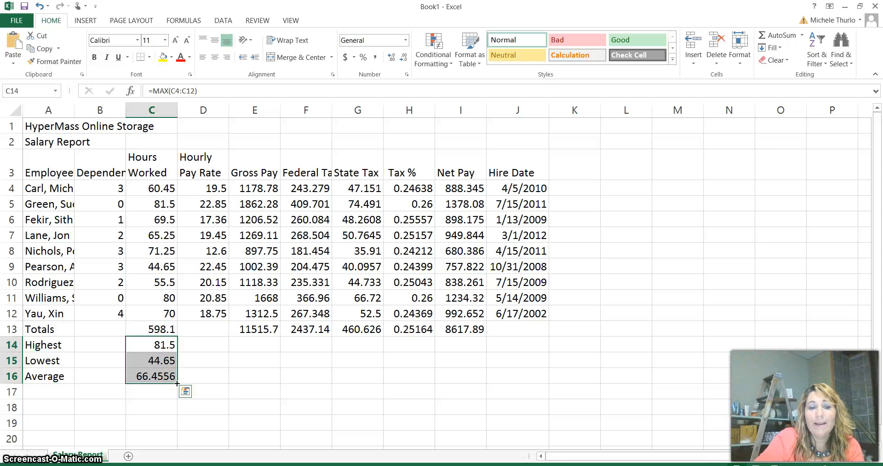
{"action": "left_click_drag", "start_coordinate": [177, 382], "coordinate": [473, 400]}
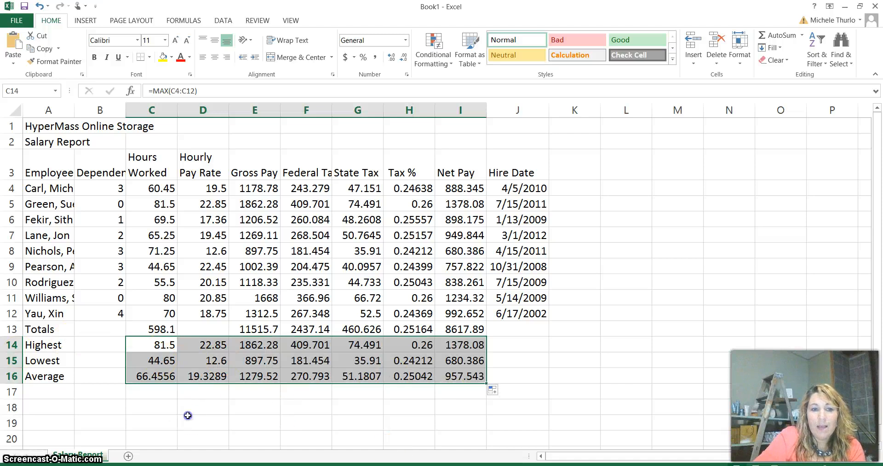
{"action": "left_click", "coordinate": [187, 415]}
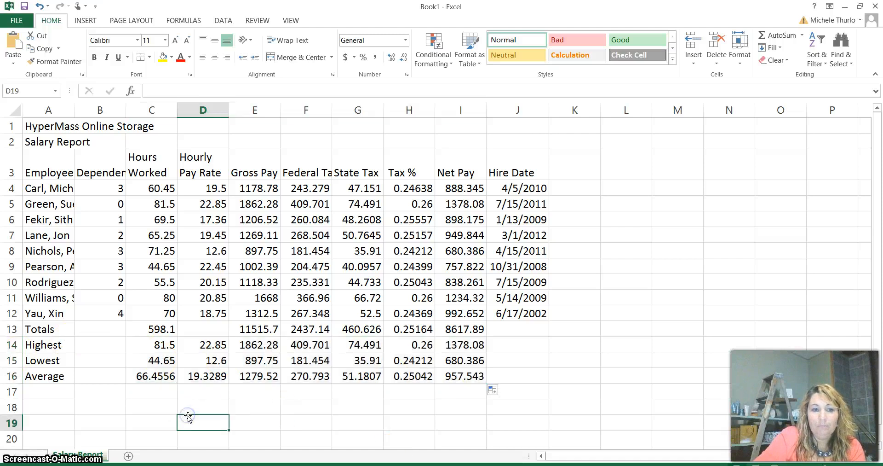
{"action": "left_click", "coordinate": [153, 354]}
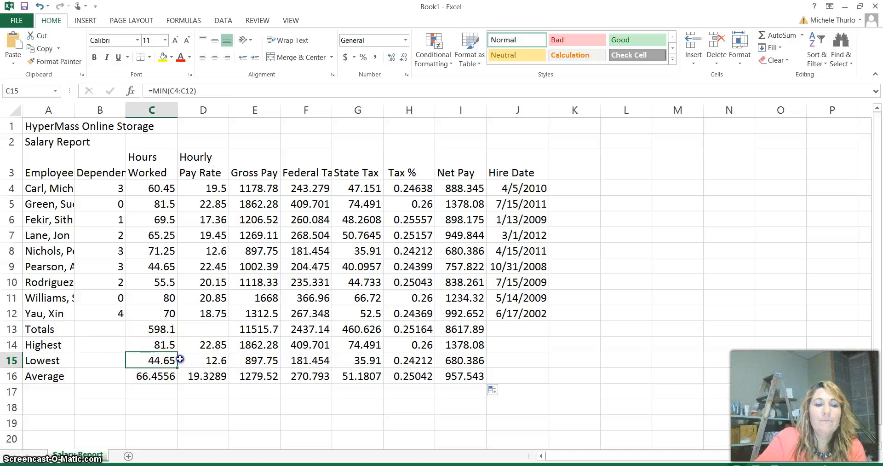
{"action": "left_click", "coordinate": [182, 359]}
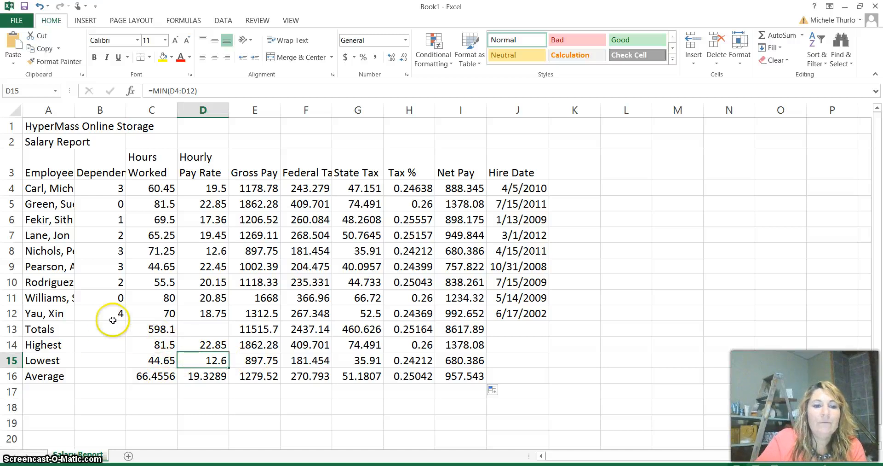
- Copy the Highest, Lowest and Average formulas in C14:C16 and paste them into the Dependents column starting at B14
{"action": "left_click", "coordinate": [105, 329]}
{"action": "left_click", "coordinate": [104, 347]}
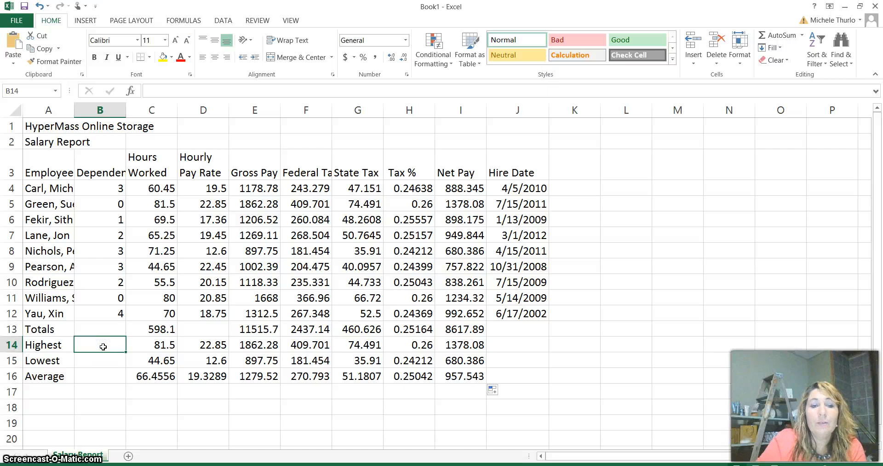
{"action": "left_click", "coordinate": [103, 330]}
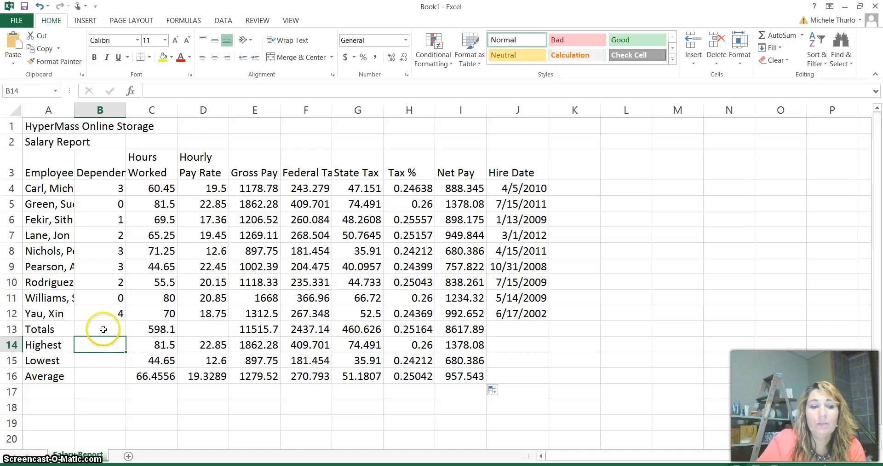
{"action": "left_click", "coordinate": [165, 347]}
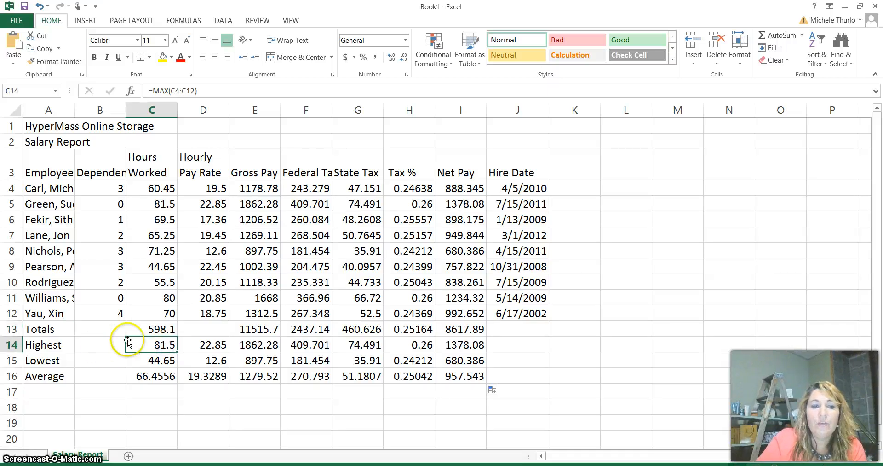
{"action": "left_click_drag", "start_coordinate": [155, 344], "coordinate": [159, 377]}
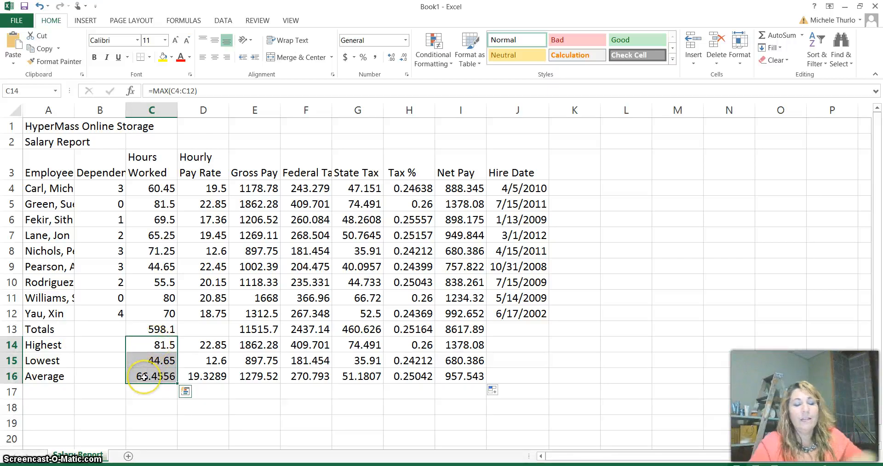
{"action": "right_click", "coordinate": [161, 364]}
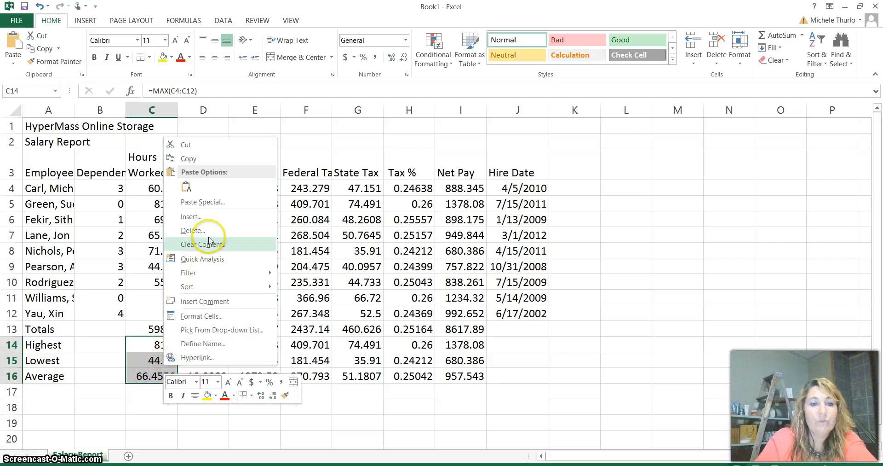
{"action": "left_click", "coordinate": [188, 158]}
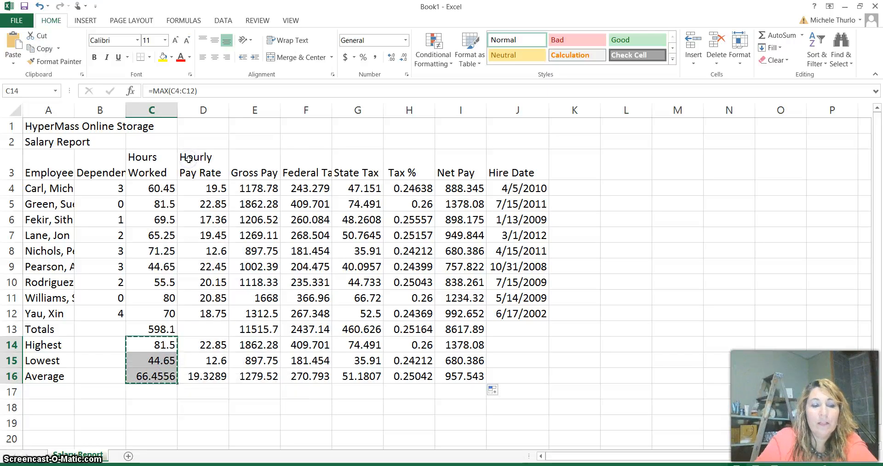
{"action": "left_click", "coordinate": [100, 344]}
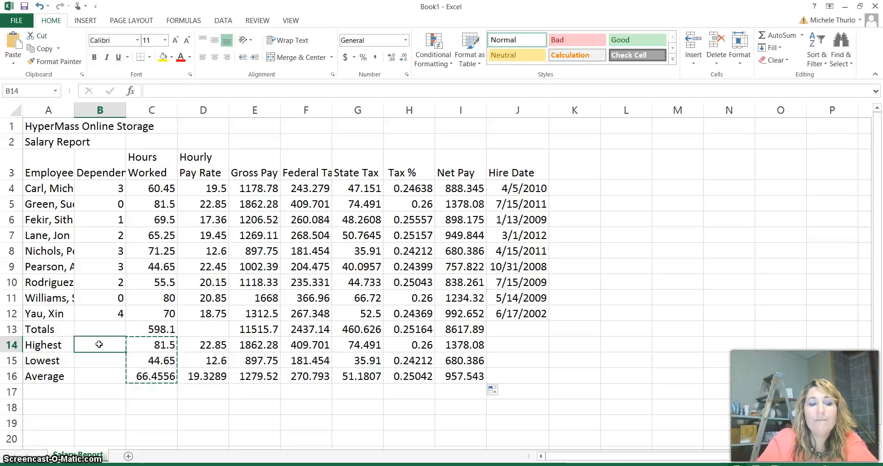
{"action": "right_click", "coordinate": [99, 343]}
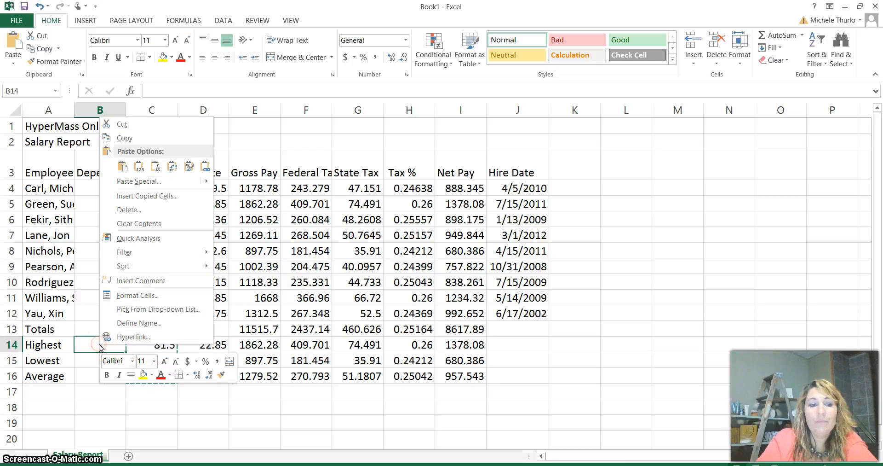
{"action": "left_click", "coordinate": [121, 166]}
{"action": "left_click", "coordinate": [198, 414]}
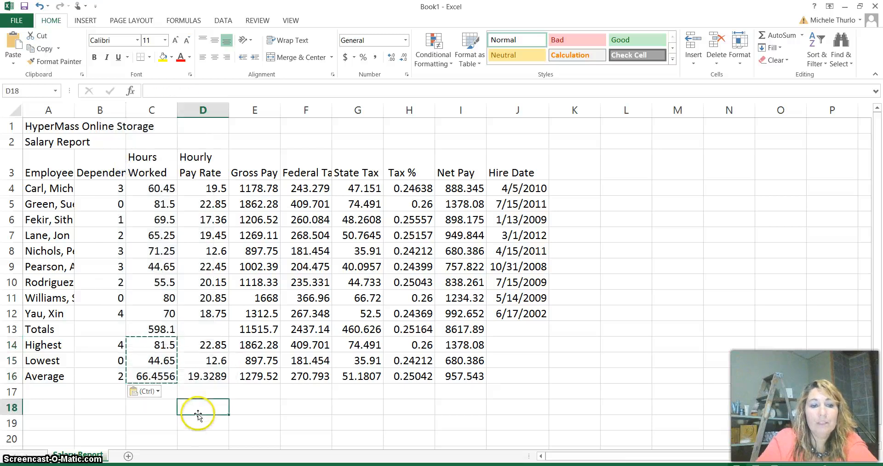
{"action": "key", "text": "Escape"}
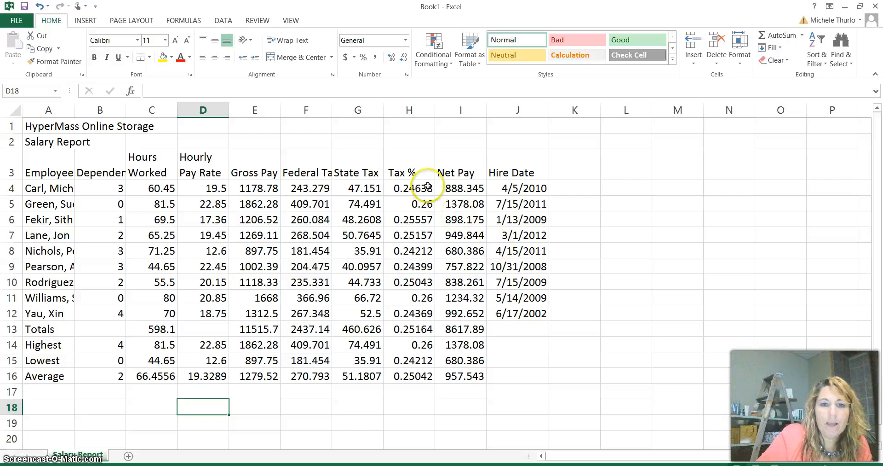
- Check the Tax % summary formulas in H13:H16 and clear the average in H16
{"action": "left_click", "coordinate": [417, 360]}
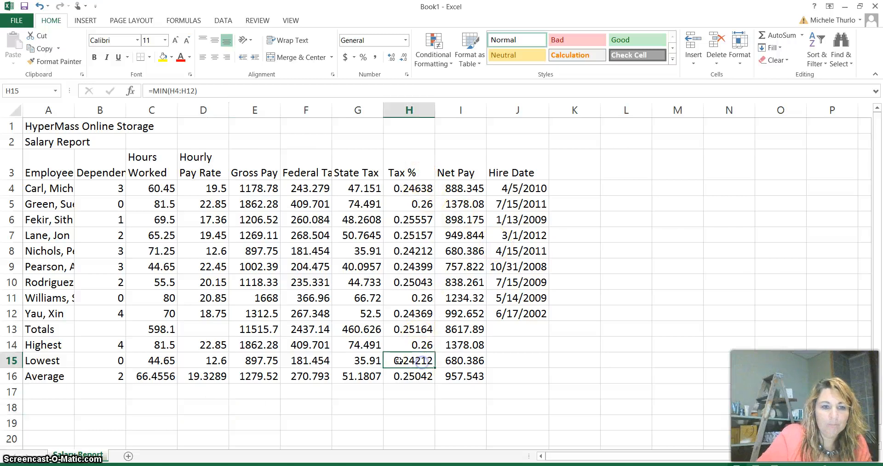
{"action": "left_click", "coordinate": [415, 329]}
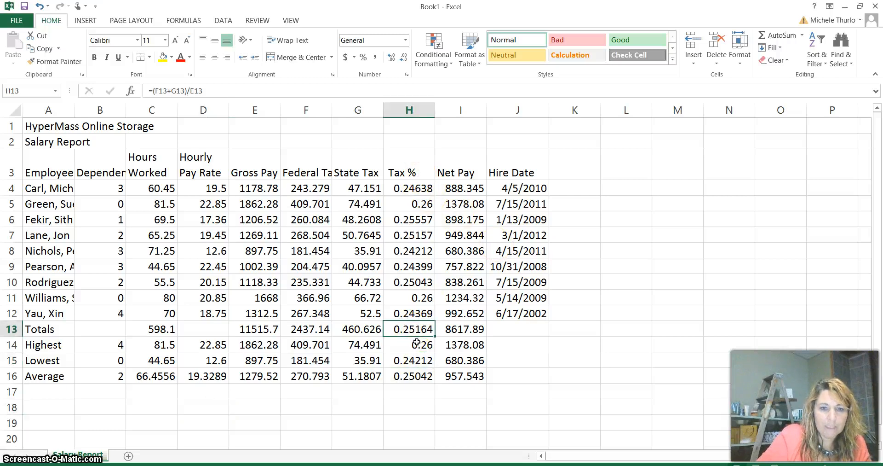
{"action": "left_click", "coordinate": [416, 343]}
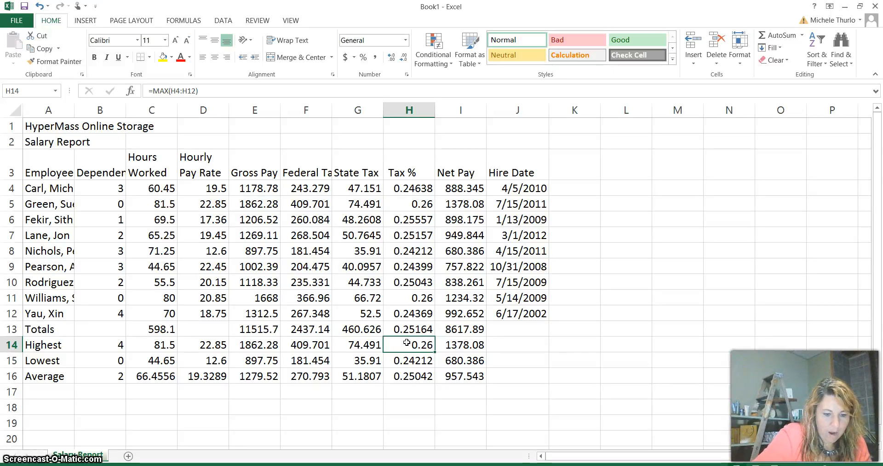
{"action": "key", "text": "Down"}
{"action": "key", "text": "Down"}
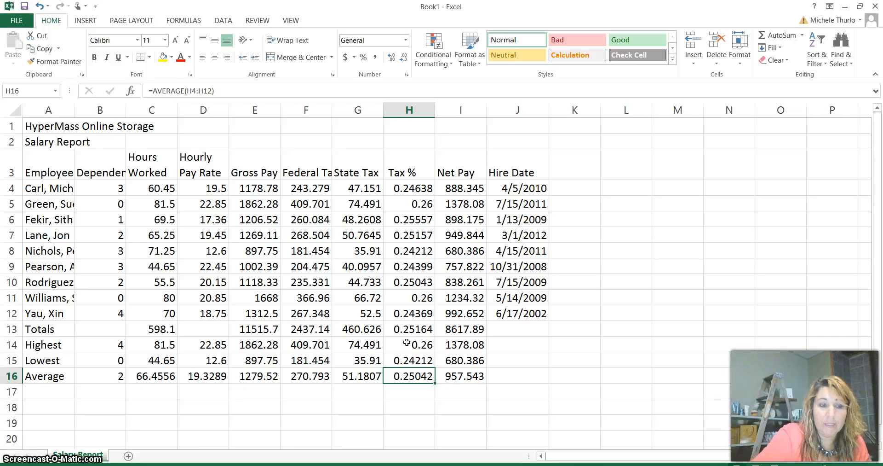
{"action": "key", "text": "Delete"}
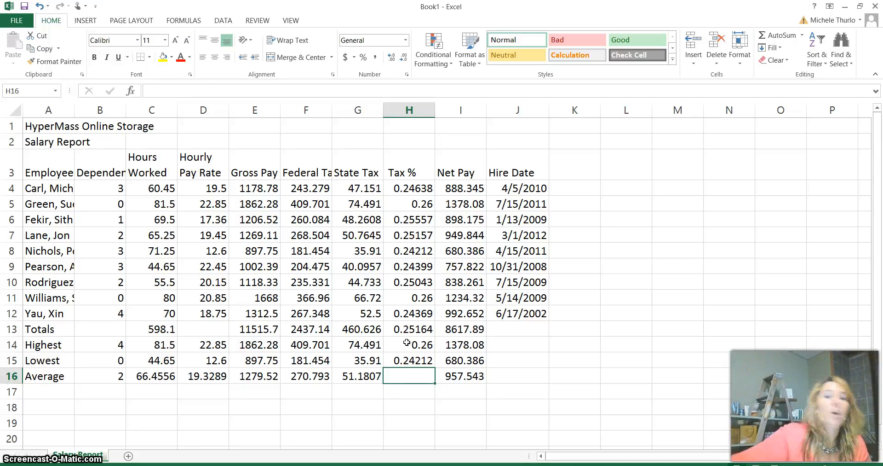